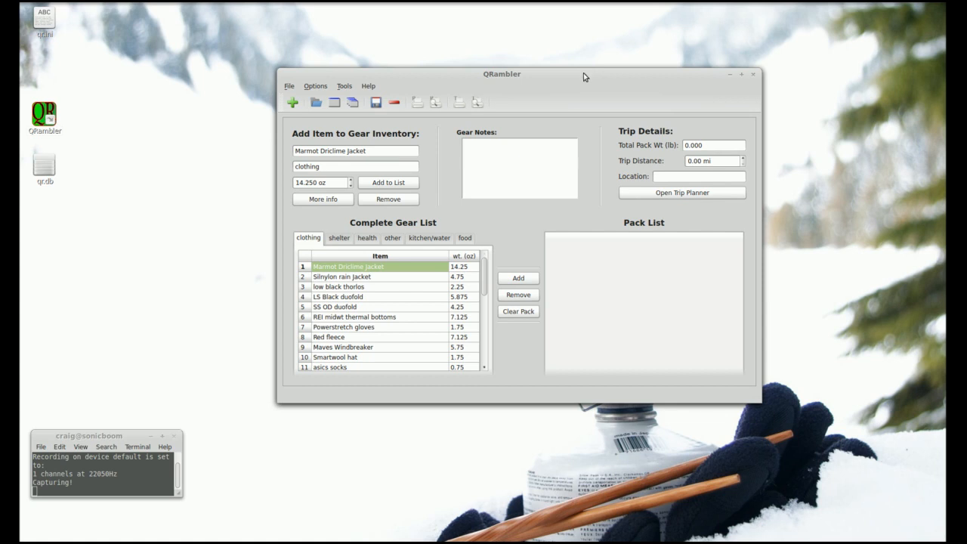
left_click_drag(581, 74, 587, 73)
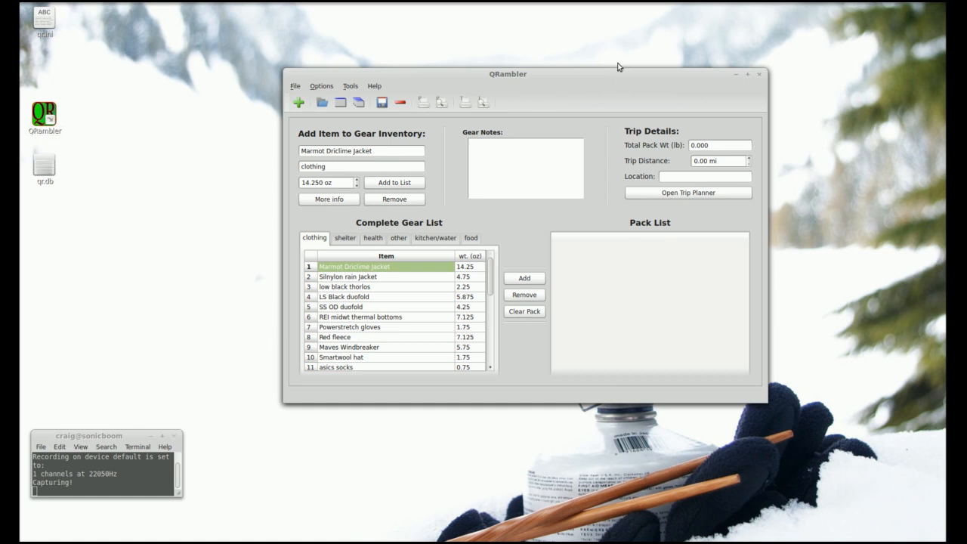
left_click_drag(617, 75, 617, 79)
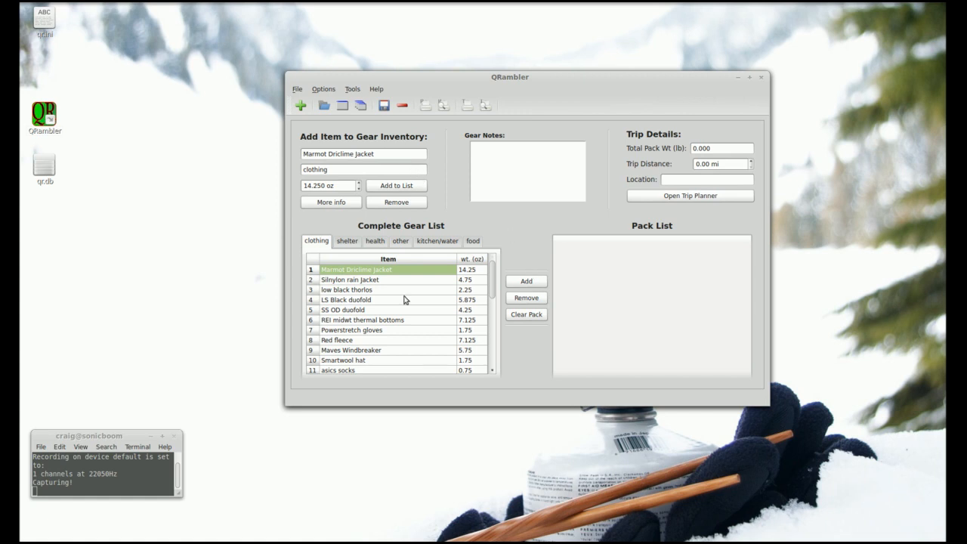
Show the cost column in the complete gear list.
left_click(334, 93)
left_click(337, 122)
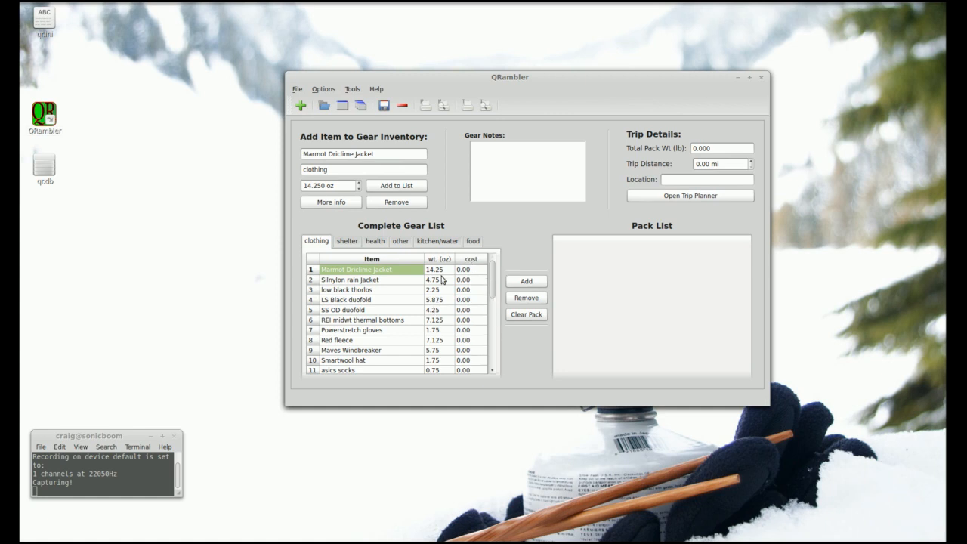
View the note and cost fields in the additional gear info for the Marmot Driclime Jacket, and close it without saving.
left_click(331, 203)
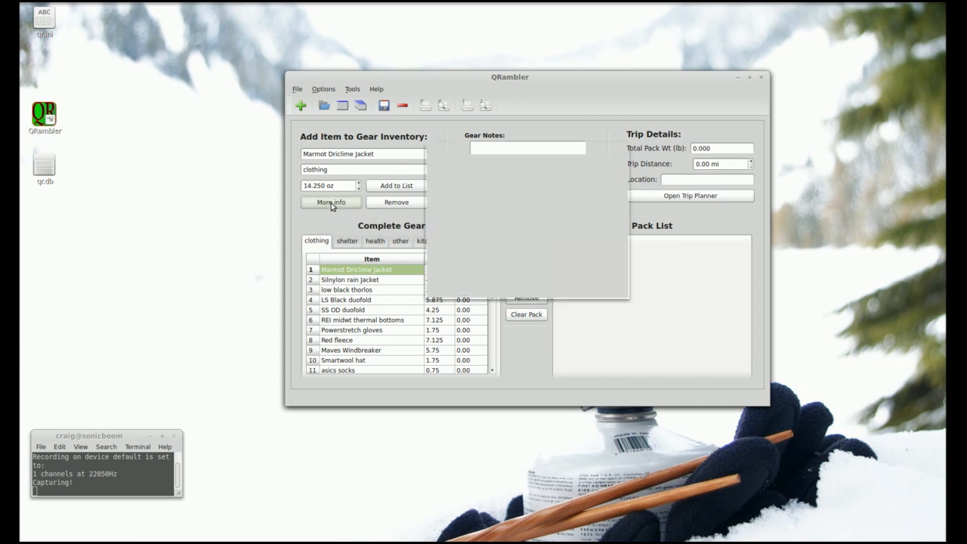
left_click(620, 260)
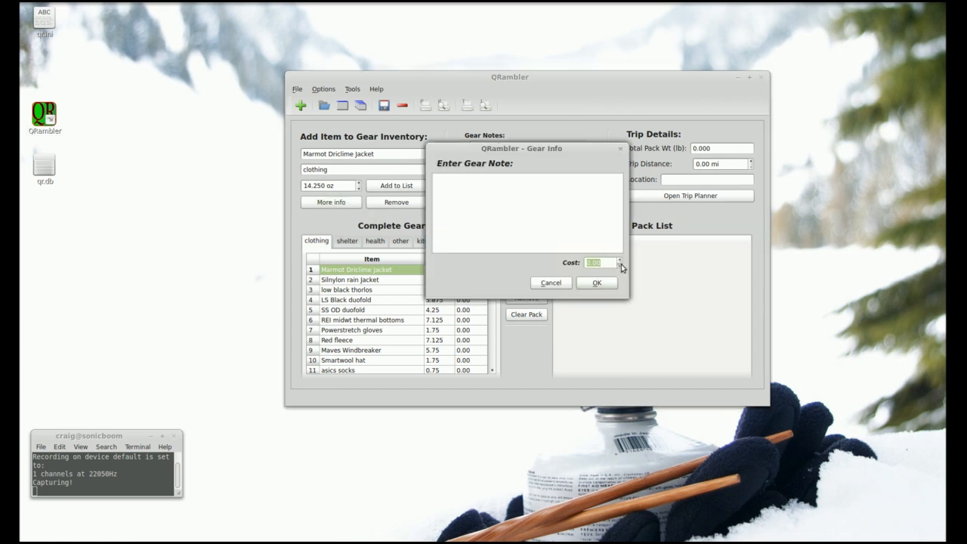
left_click(550, 282)
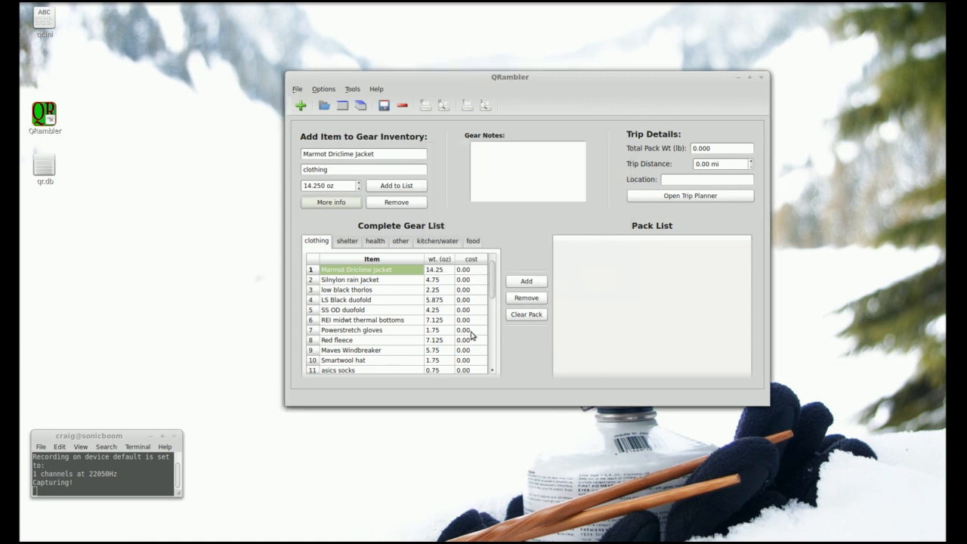
Set the Marmot Driclime Jacket's cost to 50 directly in the clothing gear list.
double_click(476, 269)
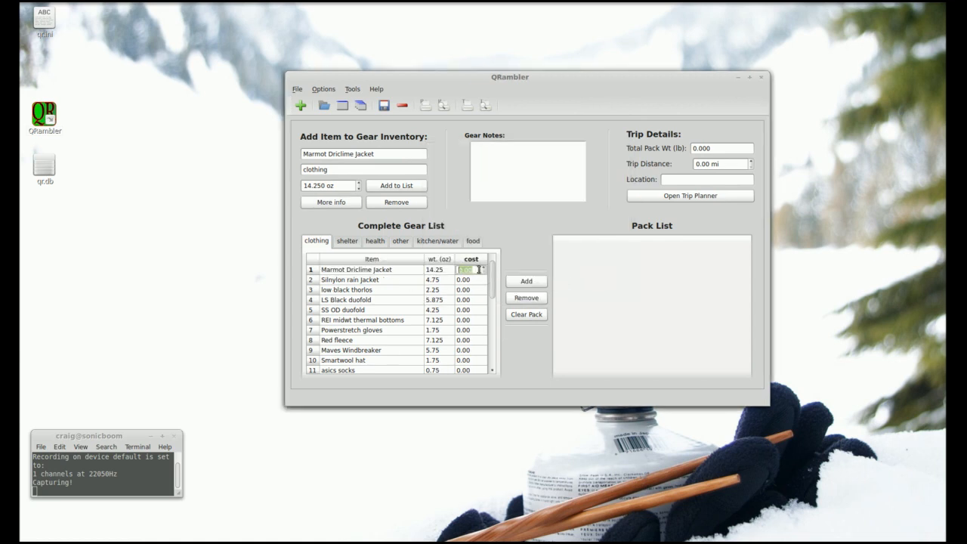
type("50")
key("Return")
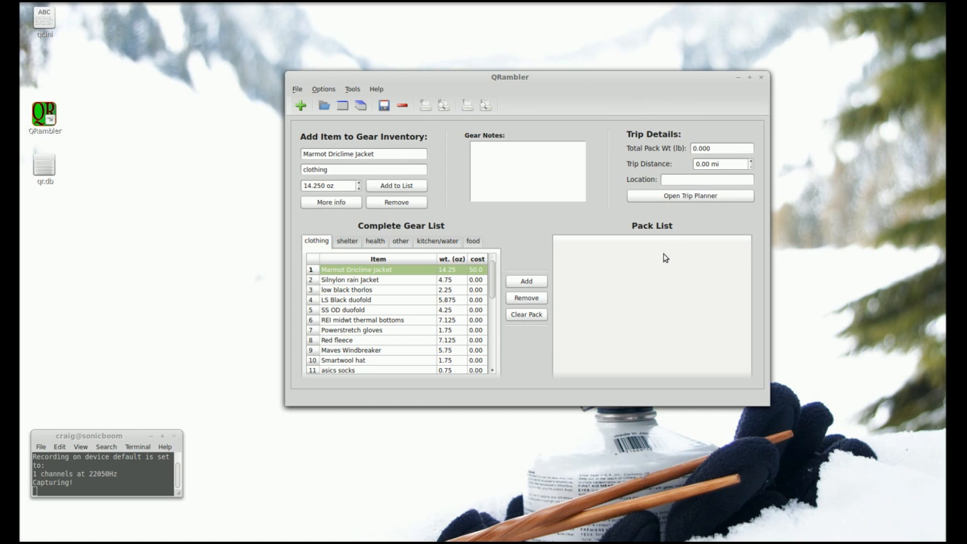
Open the group info and set the number of people in the group to 2.
left_click(351, 89)
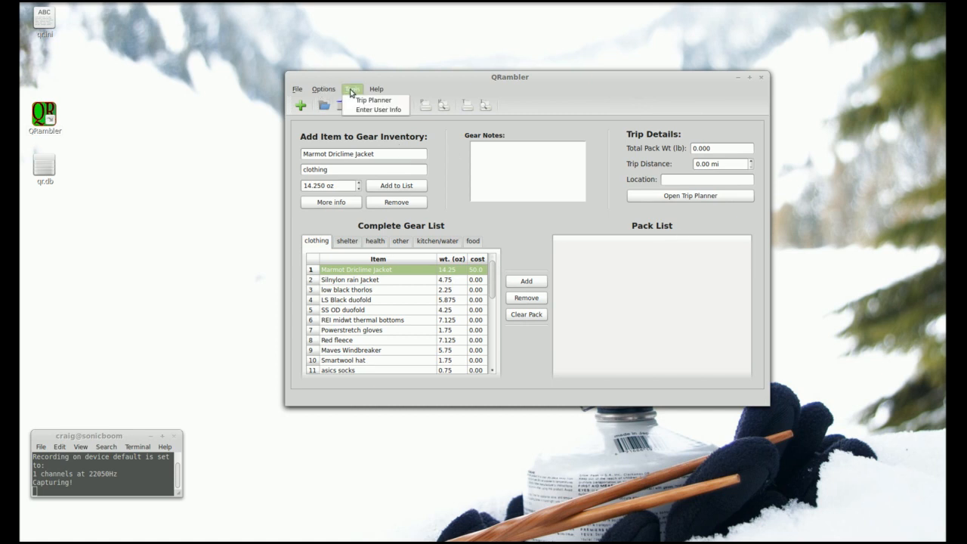
left_click(330, 93)
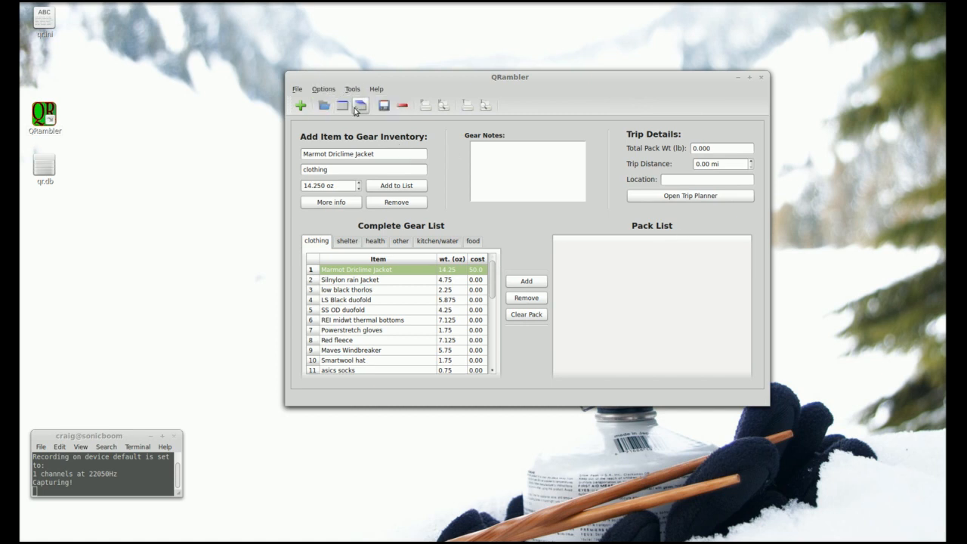
left_click(362, 109)
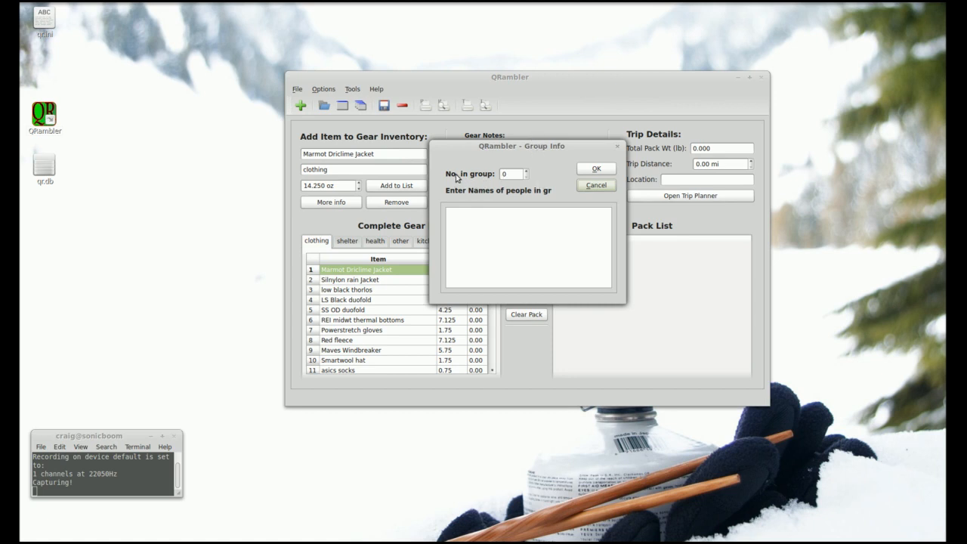
left_click(527, 171)
left_click(526, 172)
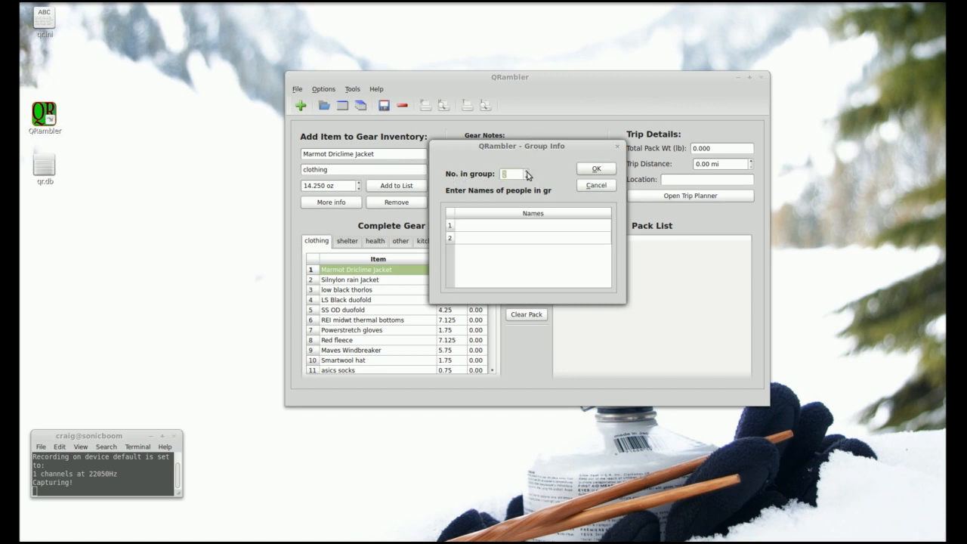
Assign the first saved user to row 1 and the second saved user to row 2 of the group names, and confirm the group.
left_click(549, 235)
double_click(545, 226)
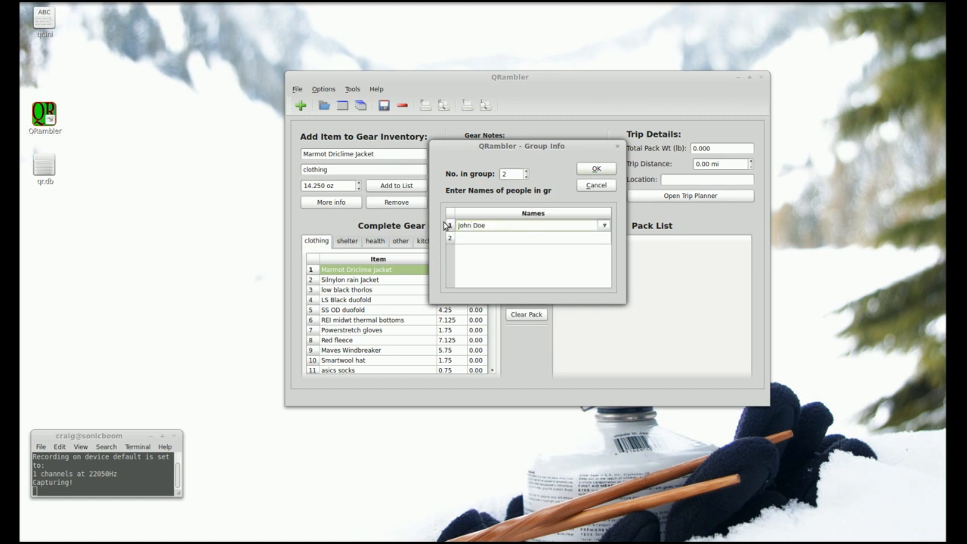
left_click(605, 227)
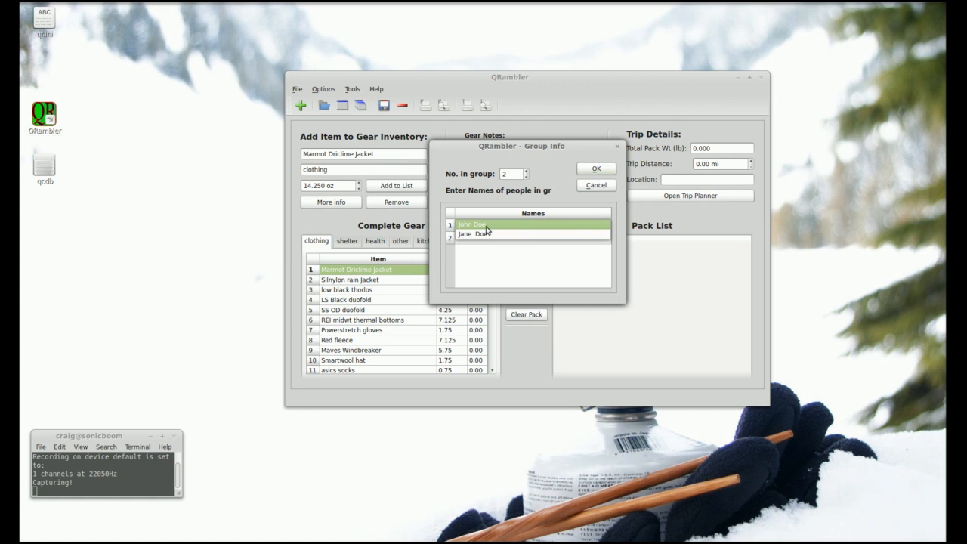
left_click(486, 228)
double_click(608, 238)
left_click(608, 237)
left_click(567, 241)
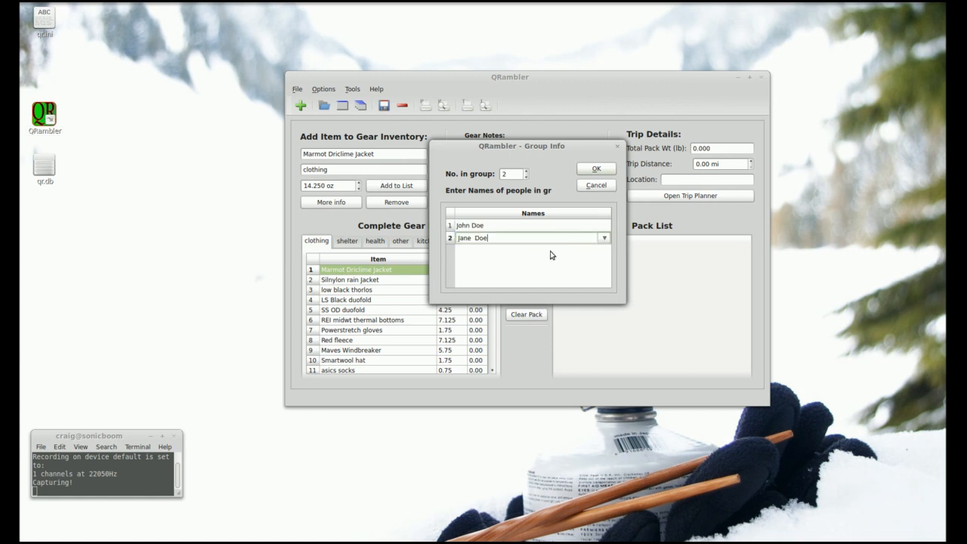
left_click(604, 171)
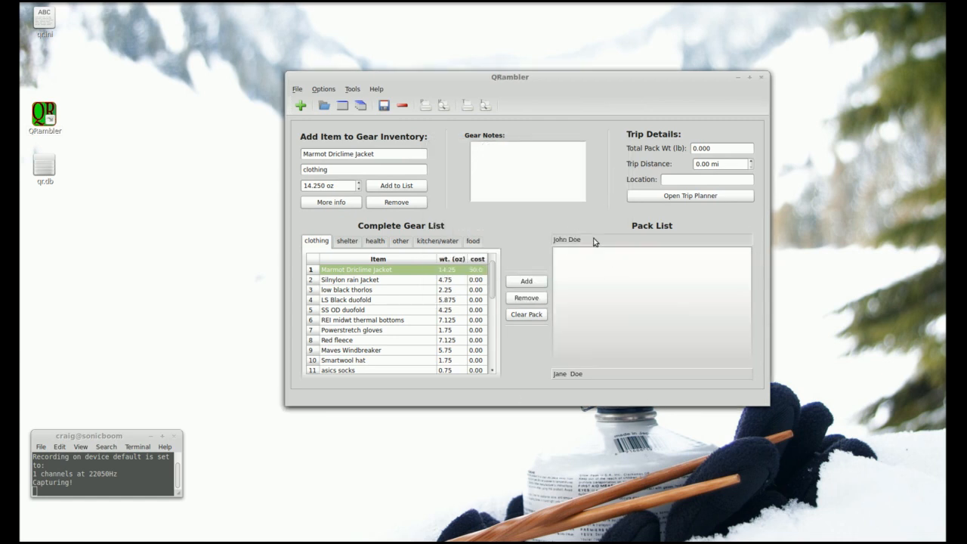
Add the clothing items from Silnylon rain Jacket through Red fleece to the first group member's pack list.
left_click(609, 373)
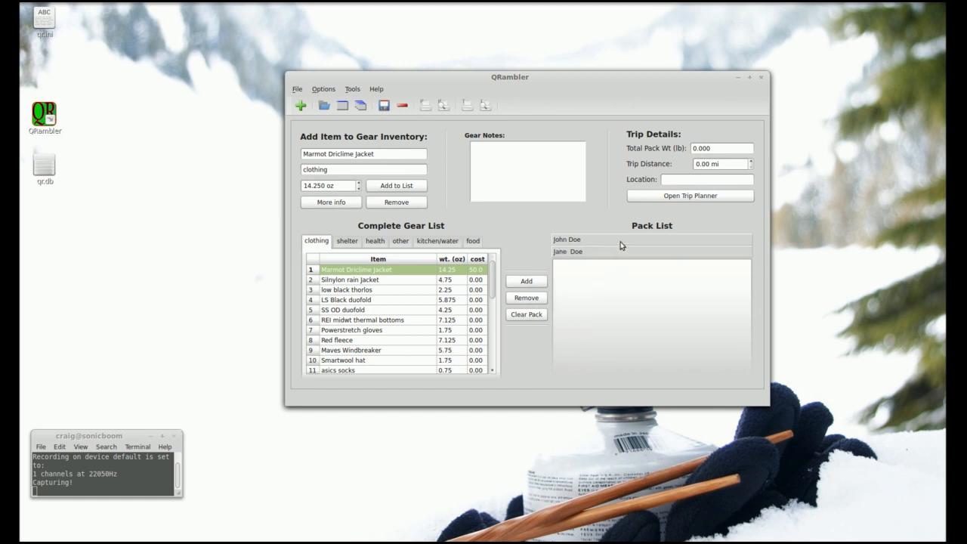
left_click(620, 240)
left_click_drag(362, 281, 361, 340)
left_click(522, 281)
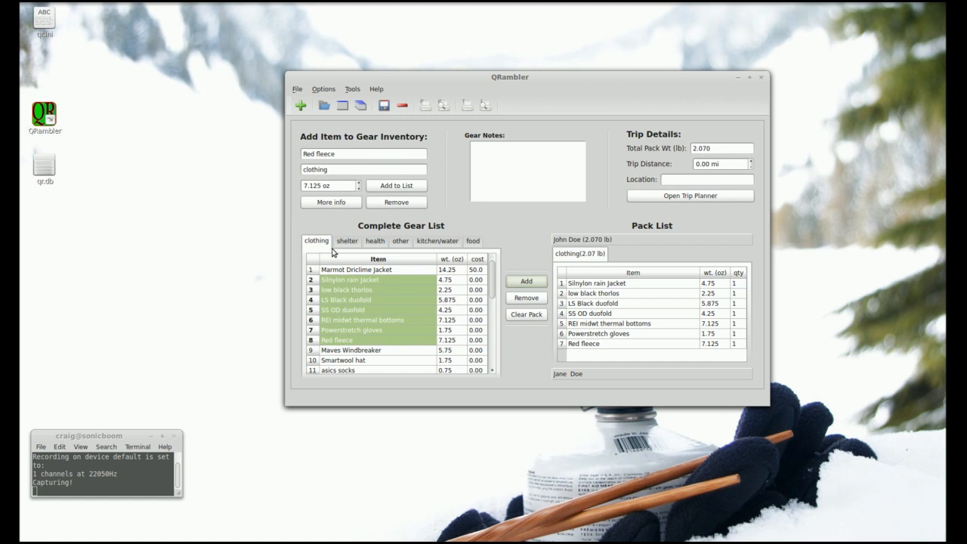
Add the shelter items from Green ridgerest through 7x8 cuben tarp to the first group member's pack list.
left_click(349, 241)
left_click_drag(363, 290, 420, 320)
left_click(541, 282)
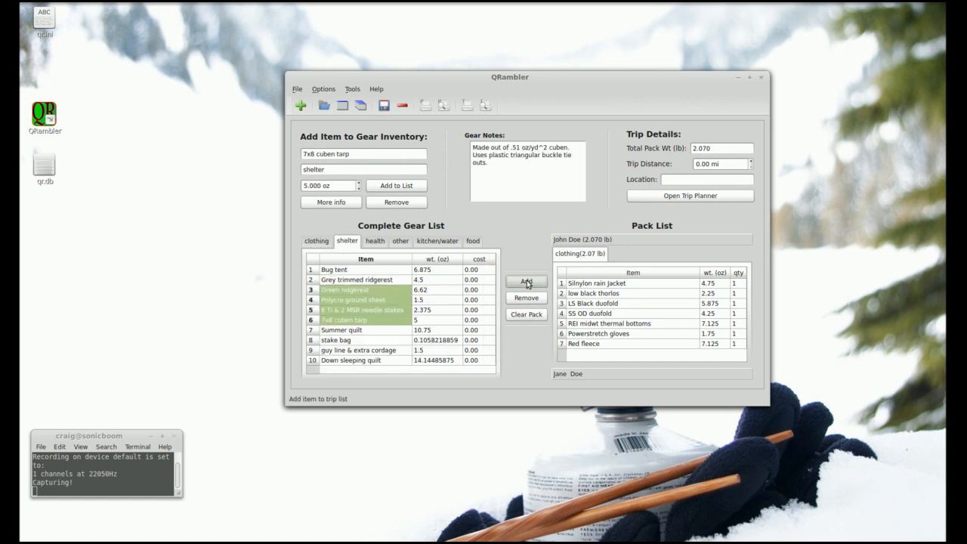
Add the whistle, compass, tealight uco and bic mini from the other category to the second group member's pack list.
left_click(642, 374)
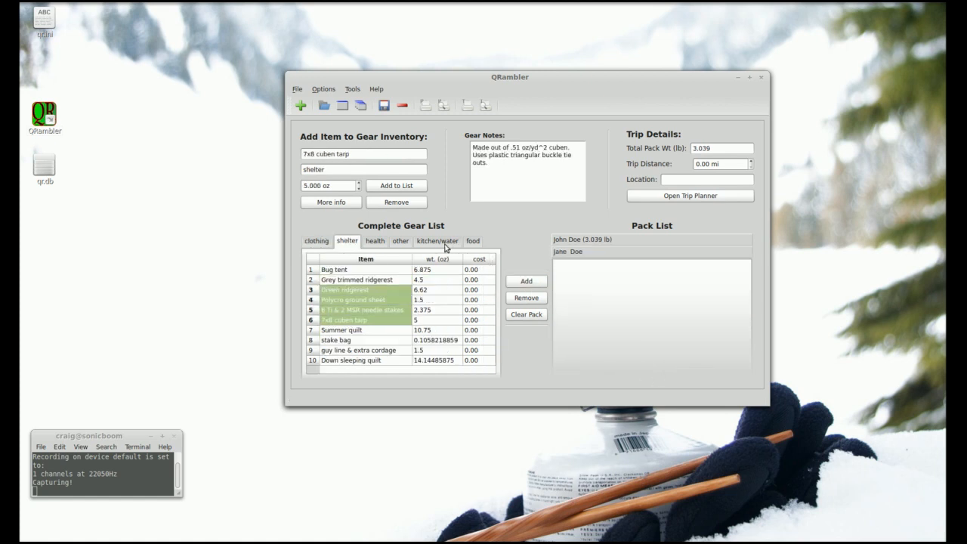
left_click(400, 241)
left_click_drag(362, 280, 378, 323)
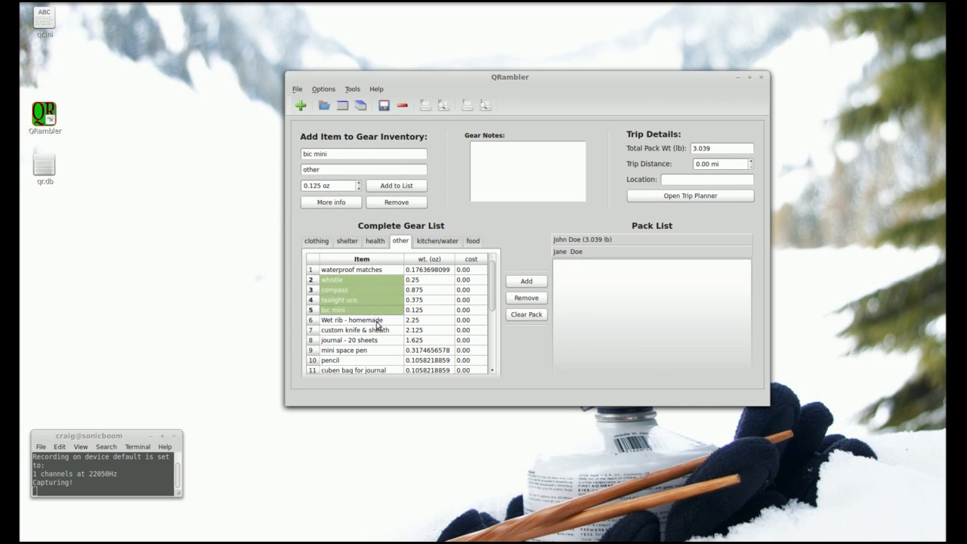
left_click(526, 281)
Add the kitchen/water items from 4L platypus through coffee filter to the second group member's pack list.
left_click(437, 241)
left_click_drag(352, 290, 362, 330)
left_click(527, 281)
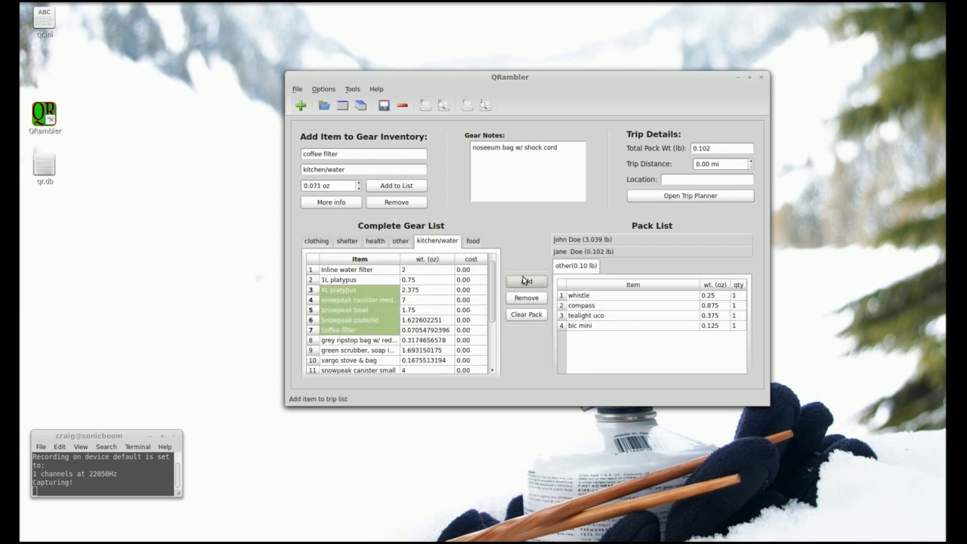
Compare the two group members' pack lists, checking the gear categories and item weights in each.
left_click(576, 266)
left_click(638, 266)
left_click(579, 266)
left_click(637, 266)
left_click(638, 240)
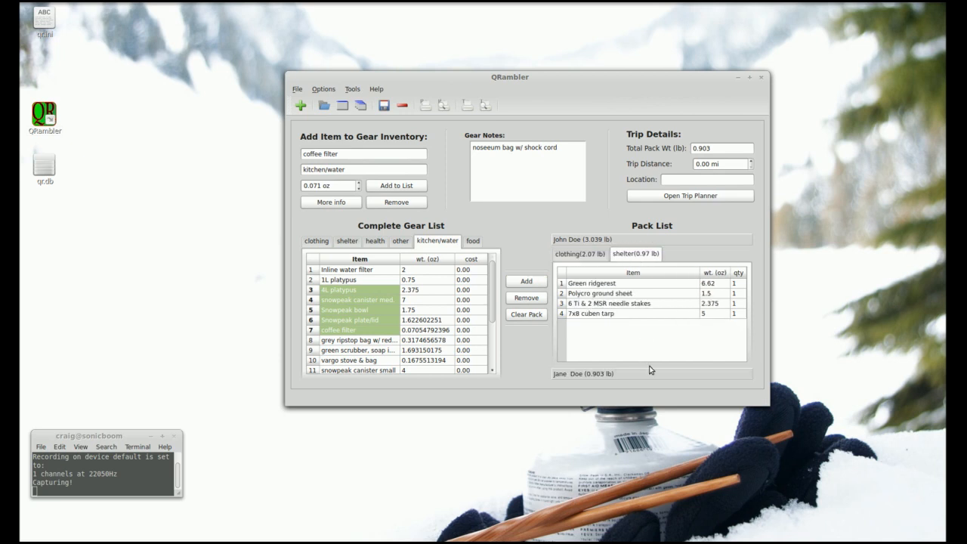
left_click(652, 373)
left_click(659, 240)
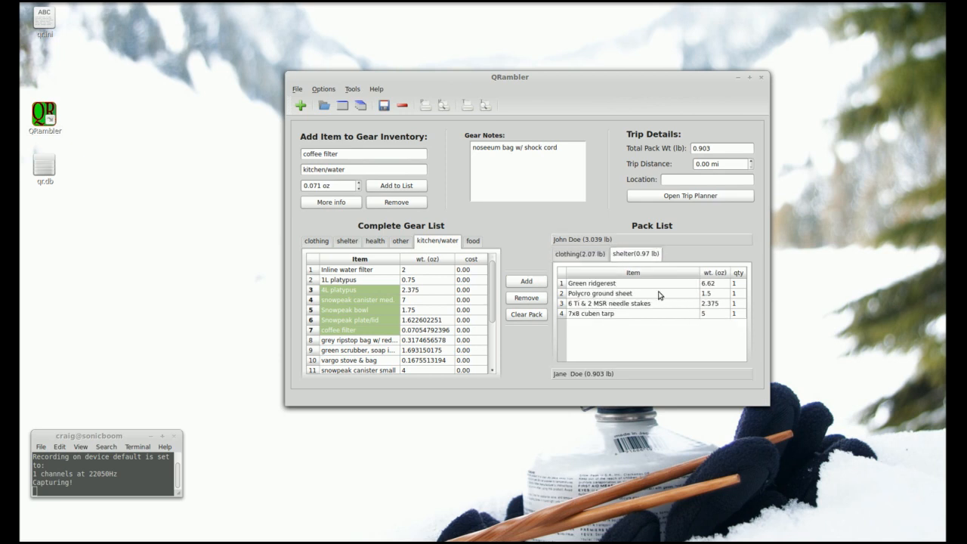
left_click(663, 374)
left_click(644, 240)
left_click(639, 374)
left_click(649, 241)
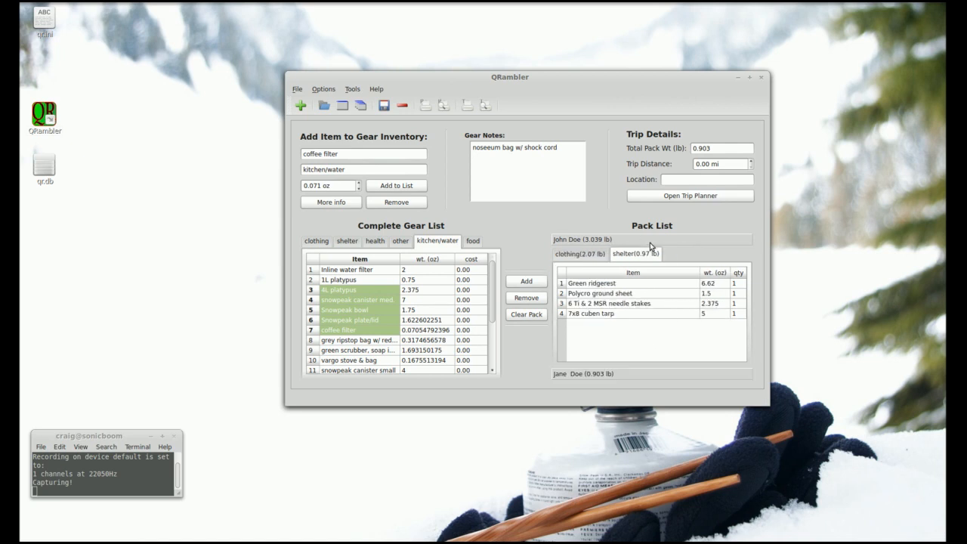
left_click(648, 373)
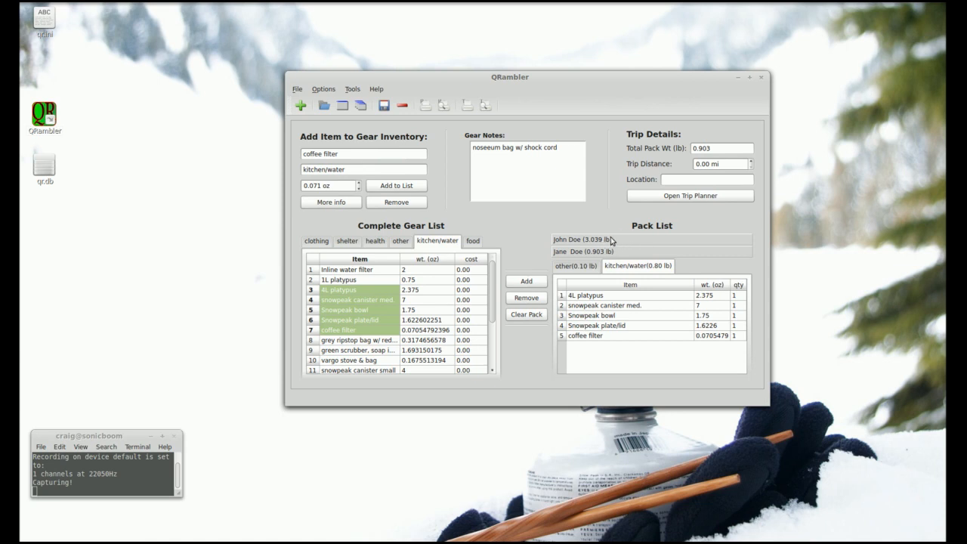
left_click(639, 242)
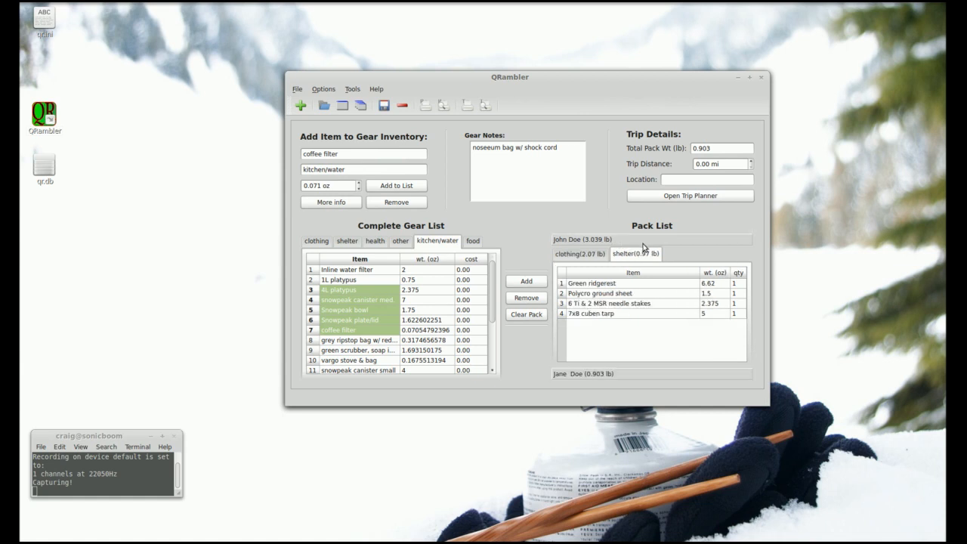
left_click(626, 376)
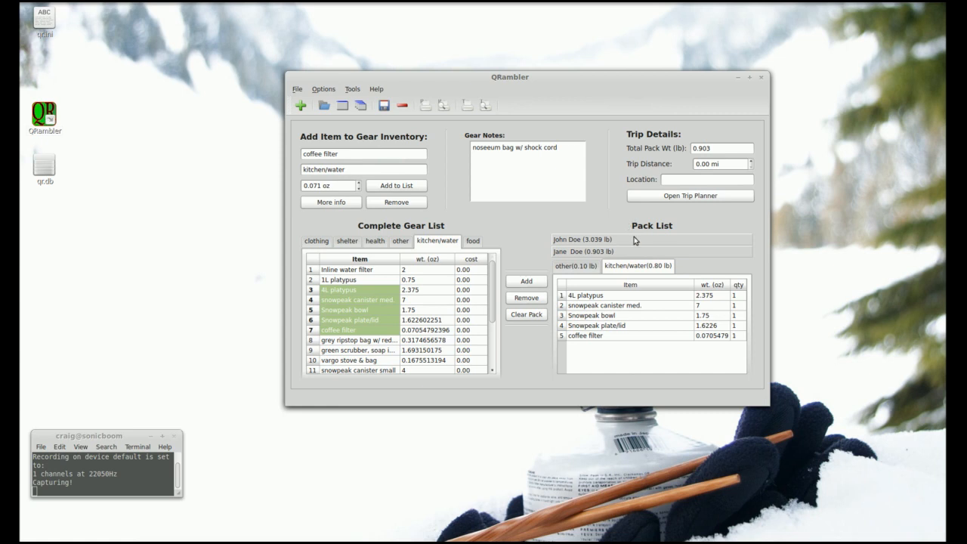
Open the user info form and load the first saved user's details and emergency contact for review.
left_click(348, 89)
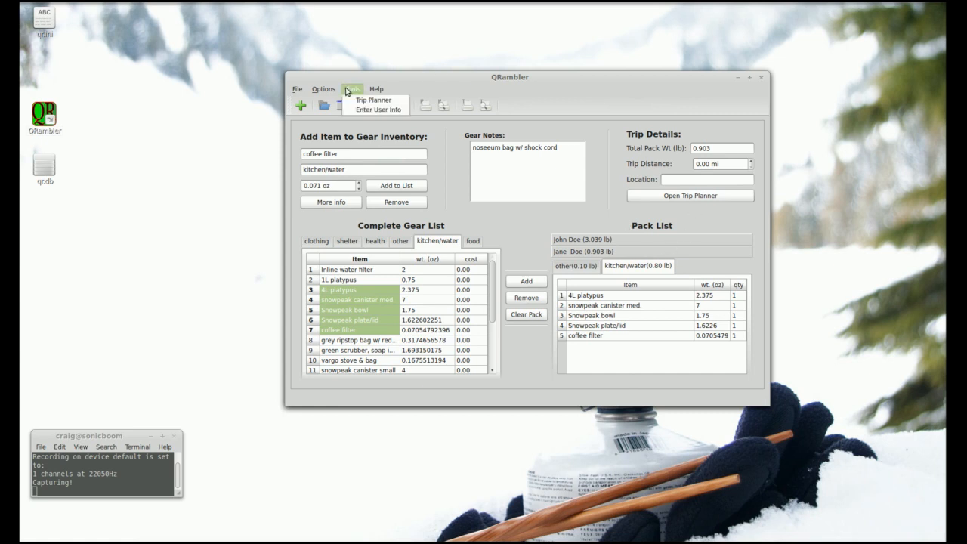
left_click(359, 109)
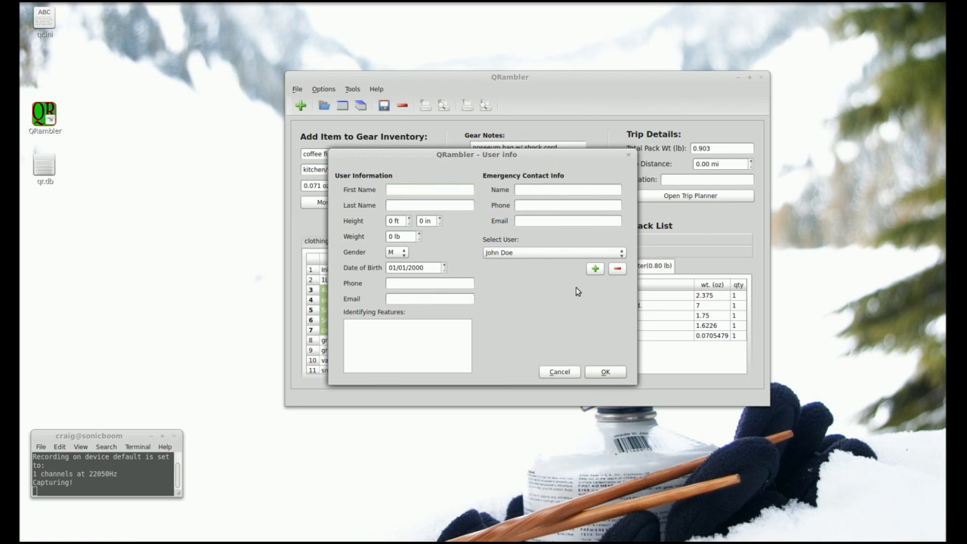
left_click_drag(442, 157, 457, 147)
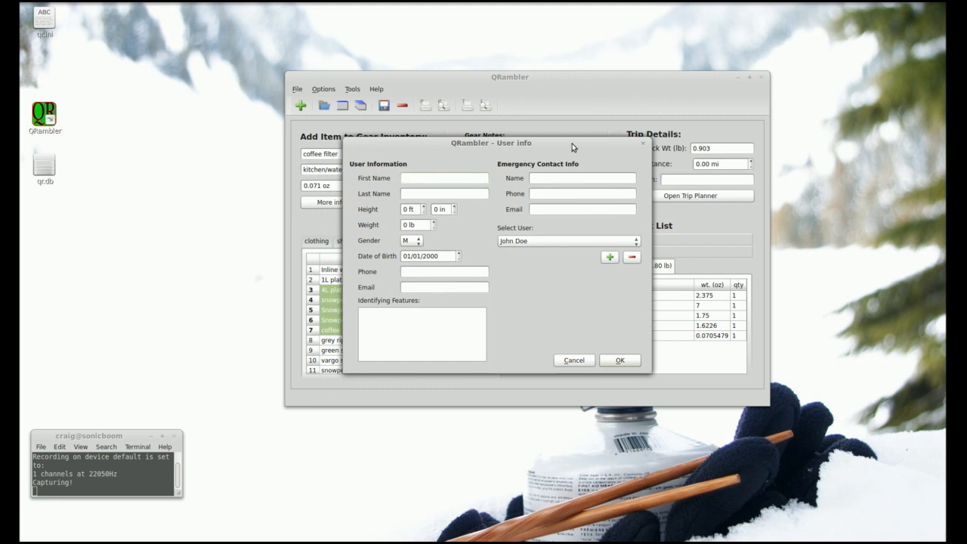
left_click_drag(572, 147, 573, 133)
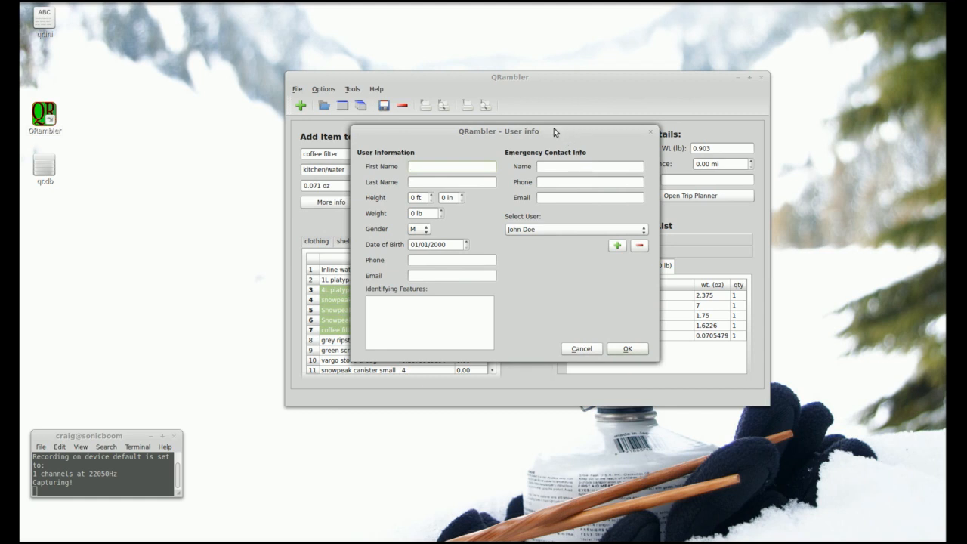
left_click_drag(561, 130, 557, 122)
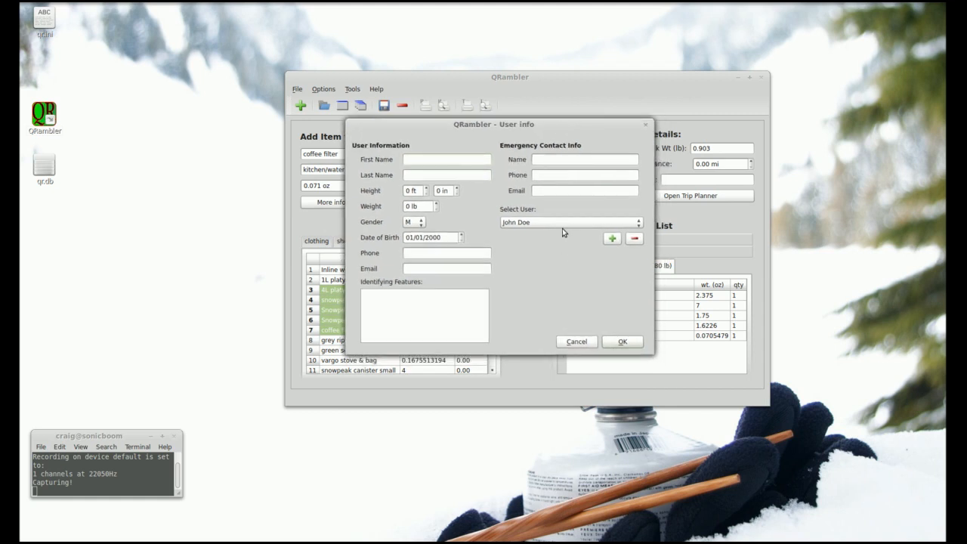
left_click(554, 220)
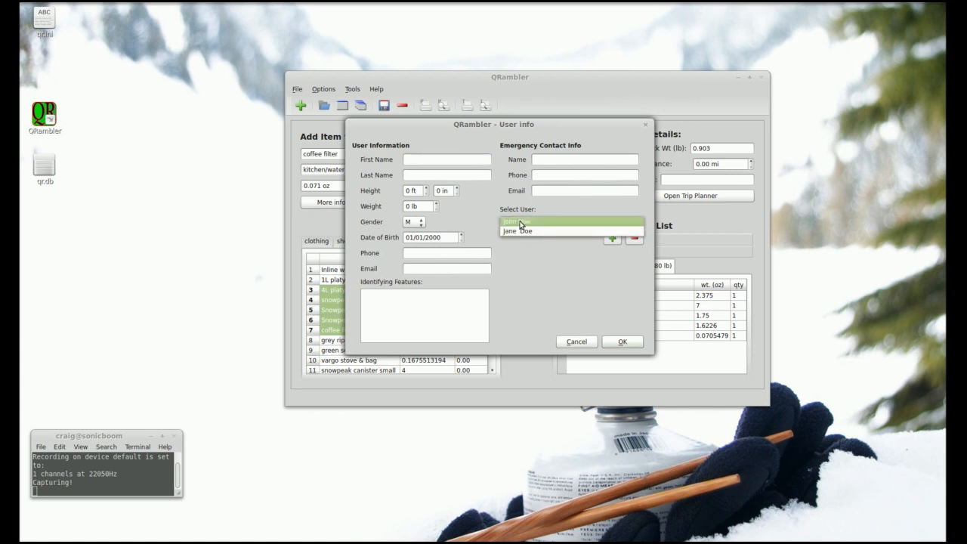
left_click(521, 222)
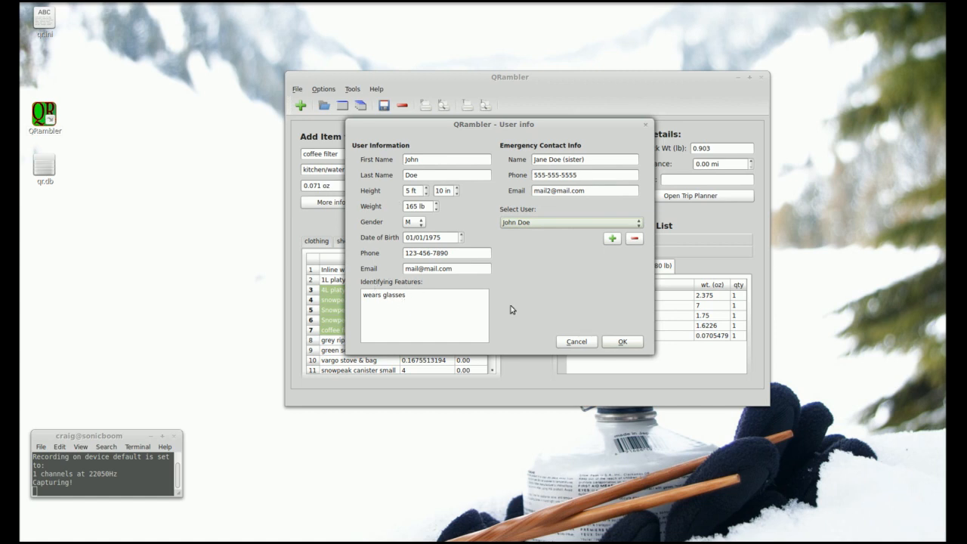
Check which users are saved in the user info form, keep the first user selected, and close the form without saving.
left_click(600, 223)
left_click(604, 227)
left_click(633, 223)
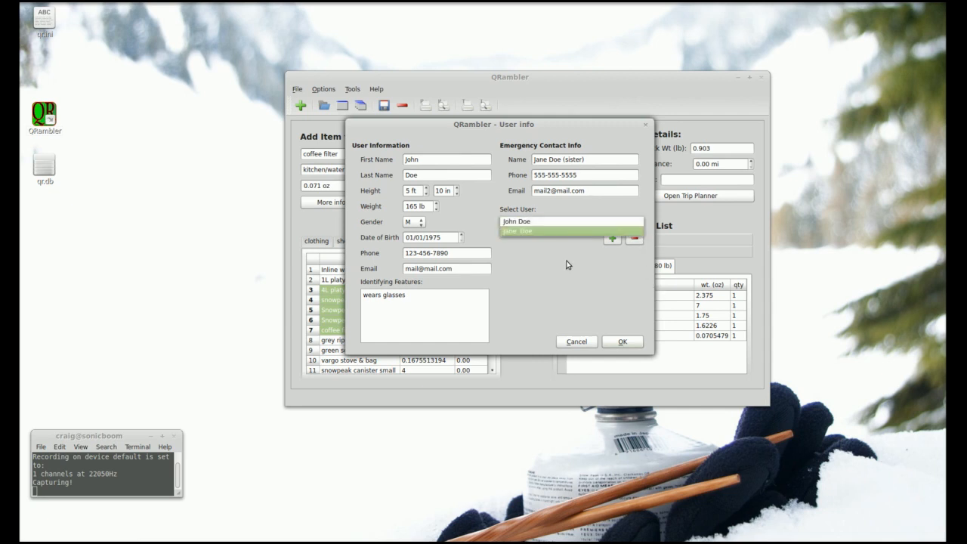
left_click(557, 220)
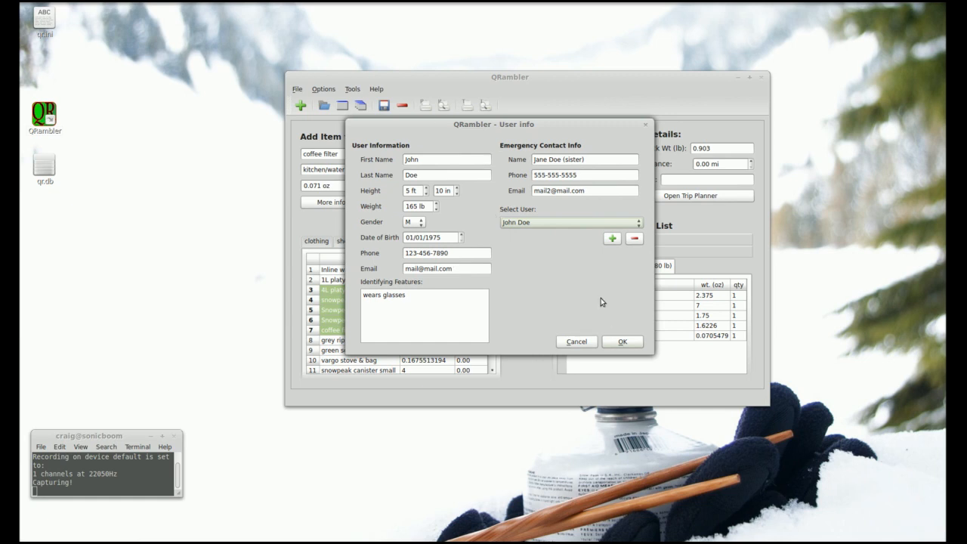
left_click(574, 341)
Generate a print preview of the April 20, 2013 trip, including hiker information for both saved users.
left_click(486, 105)
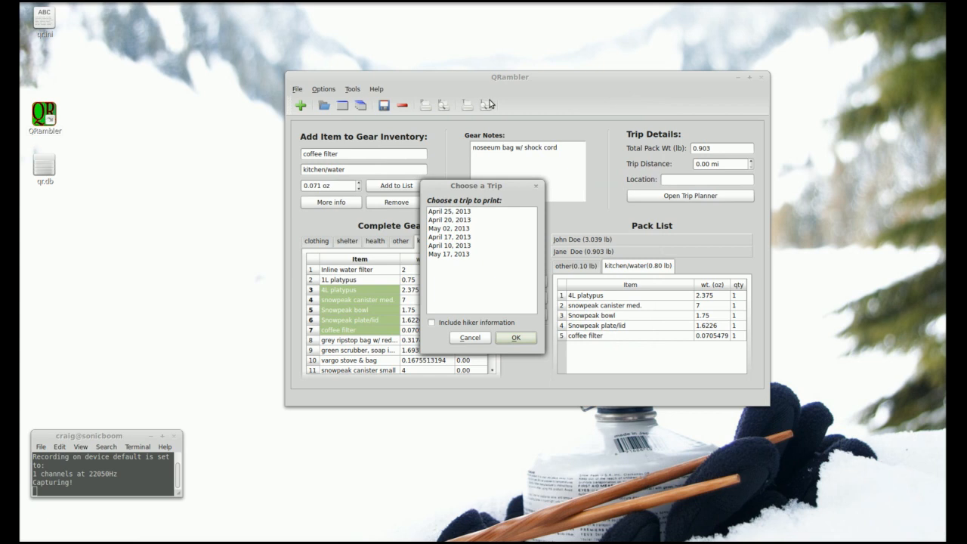
left_click_drag(487, 186, 501, 152)
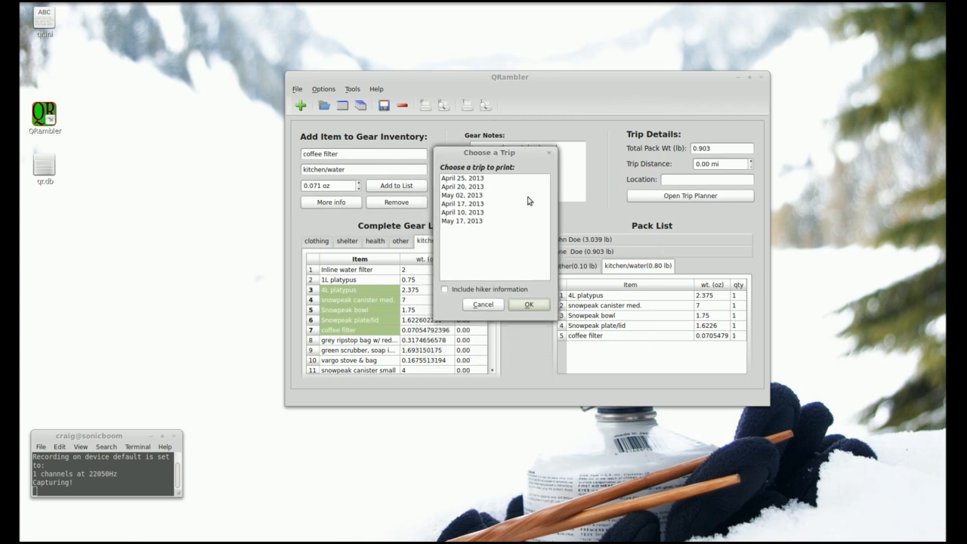
left_click(458, 186)
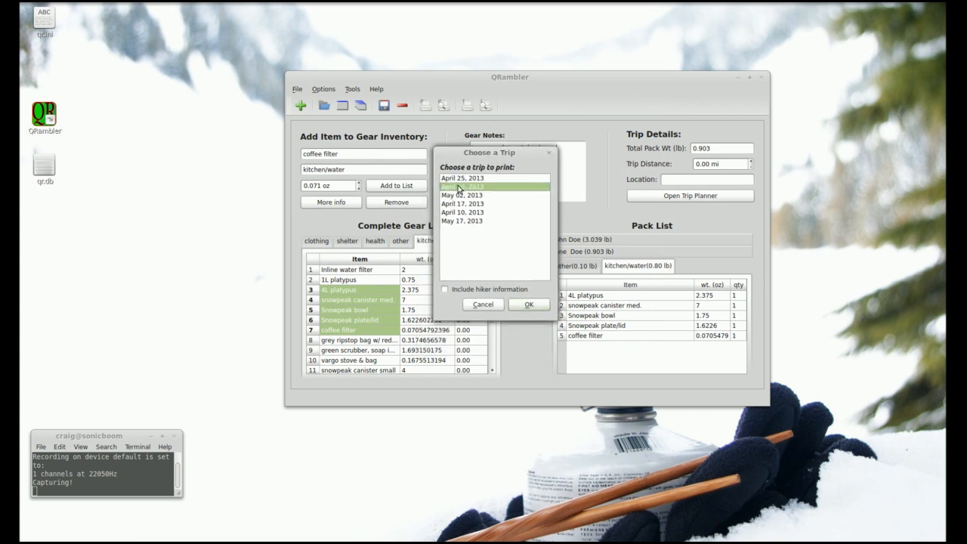
left_click(445, 290)
left_click(529, 304)
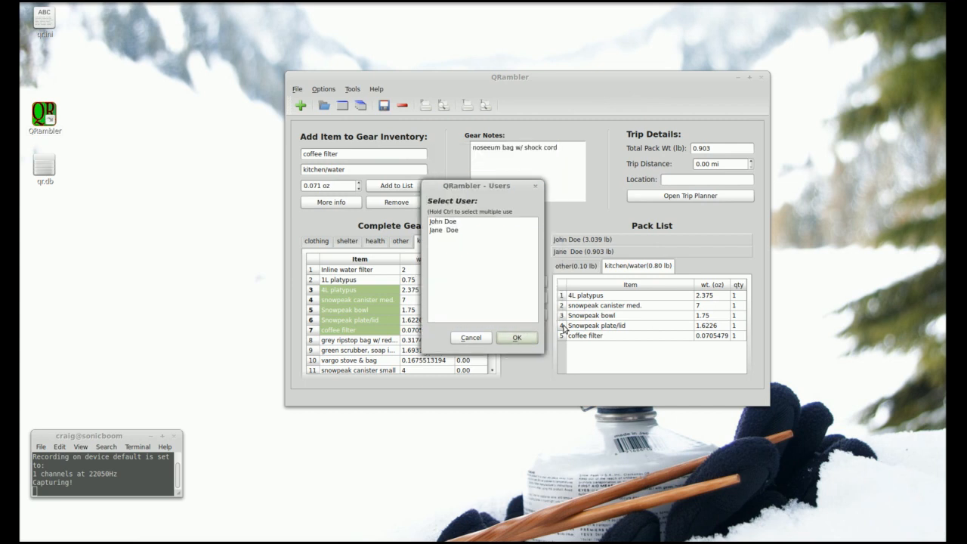
left_click(458, 222)
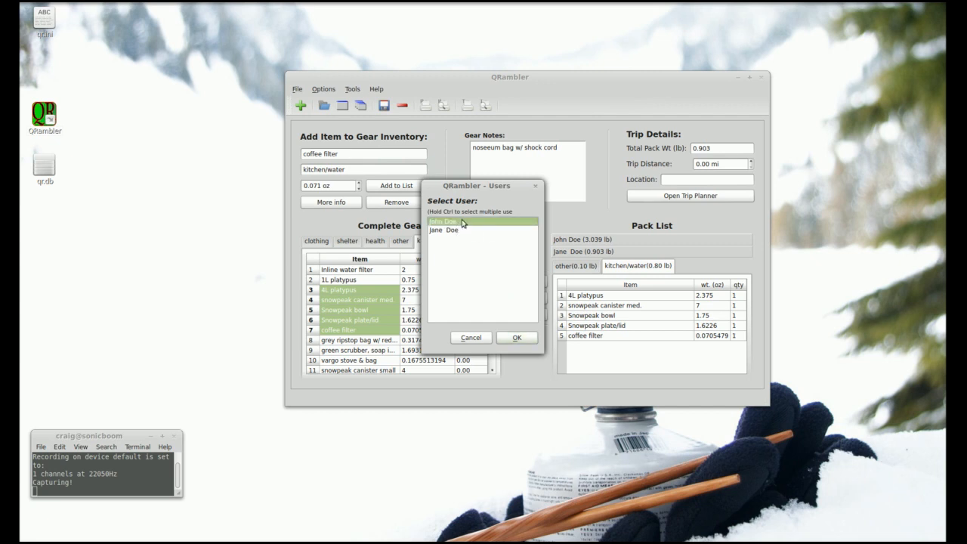
left_click(462, 230, "ctrl")
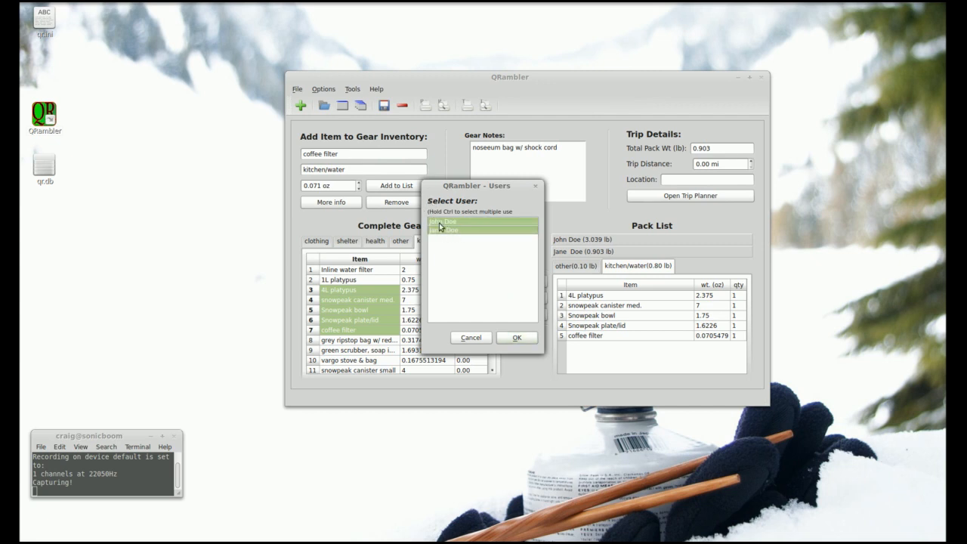
left_click(514, 339)
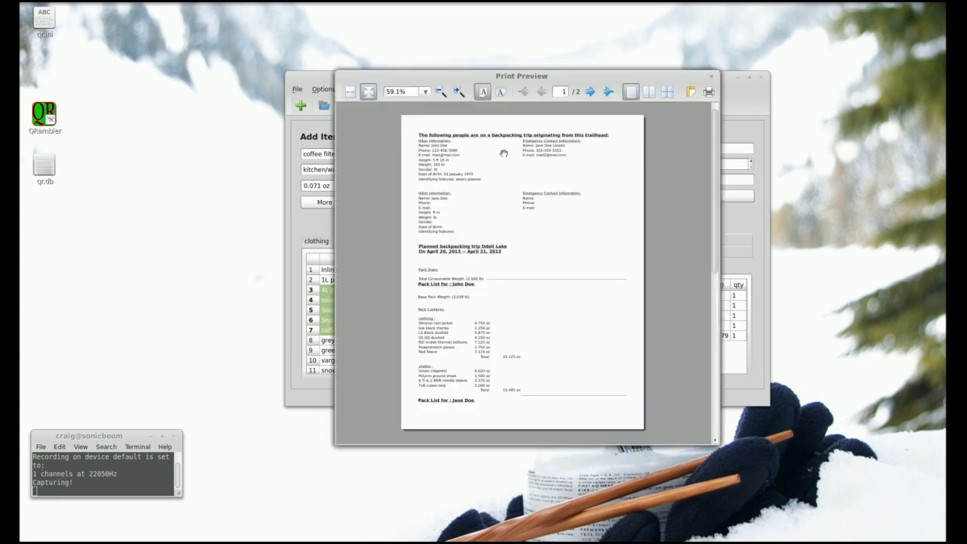
Examine the hiker and emergency contact information on the first preview page at 78.7% zoom, and close the preview.
left_click(458, 92)
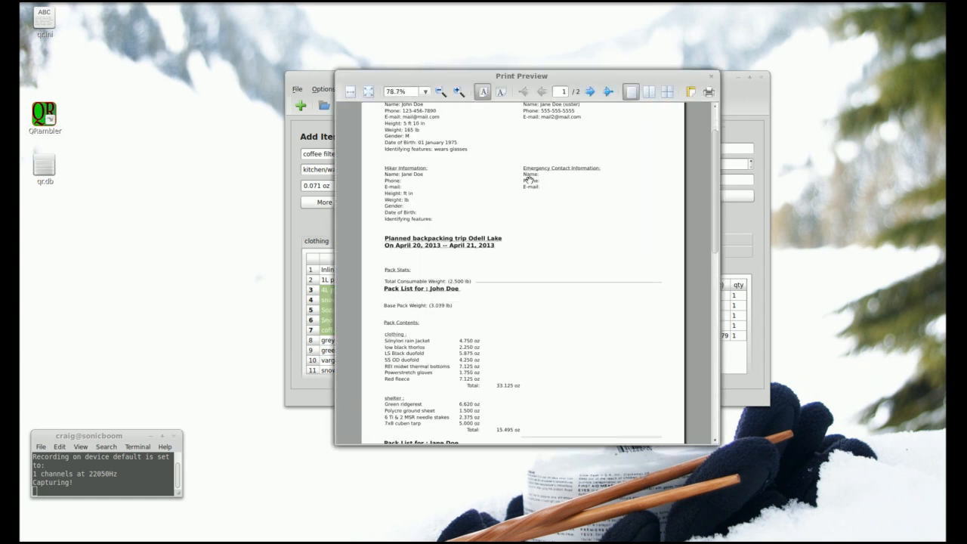
scroll(529, 179, "up", 2)
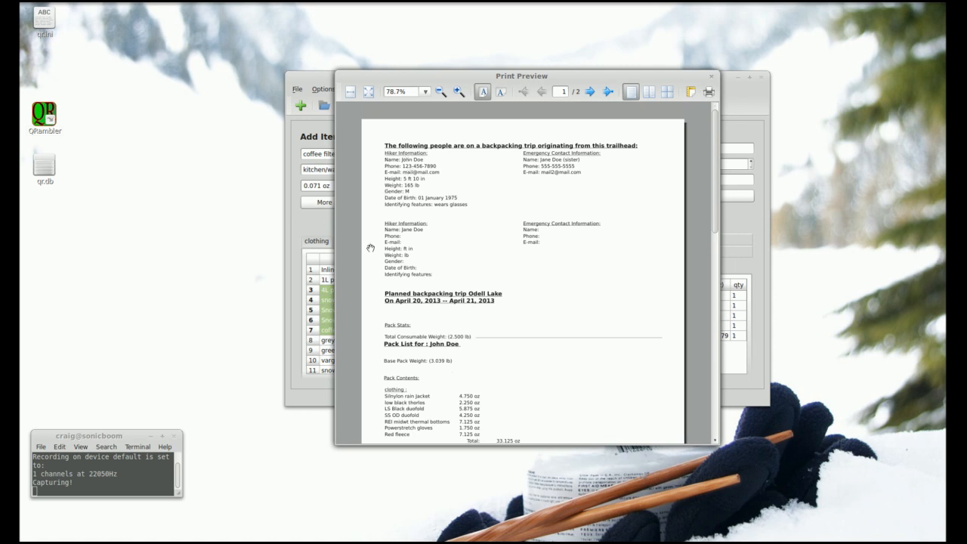
left_click(710, 77)
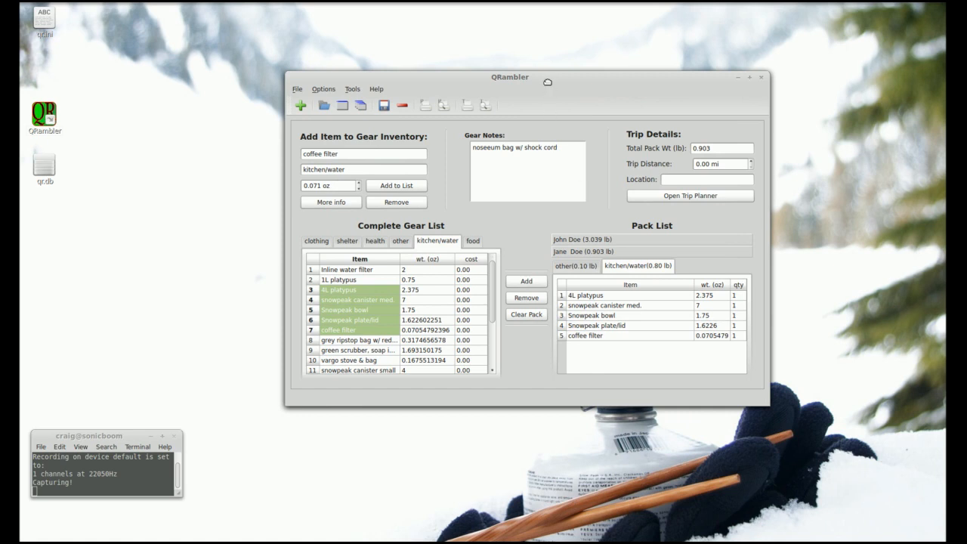
Export the gear list as a CSV file named test to the Desktop.
scroll(495, 285, "down", 2)
scroll(490, 275, "up", 2)
left_click(297, 89)
mouse_move(347, 214)
mouse_move(317, 192)
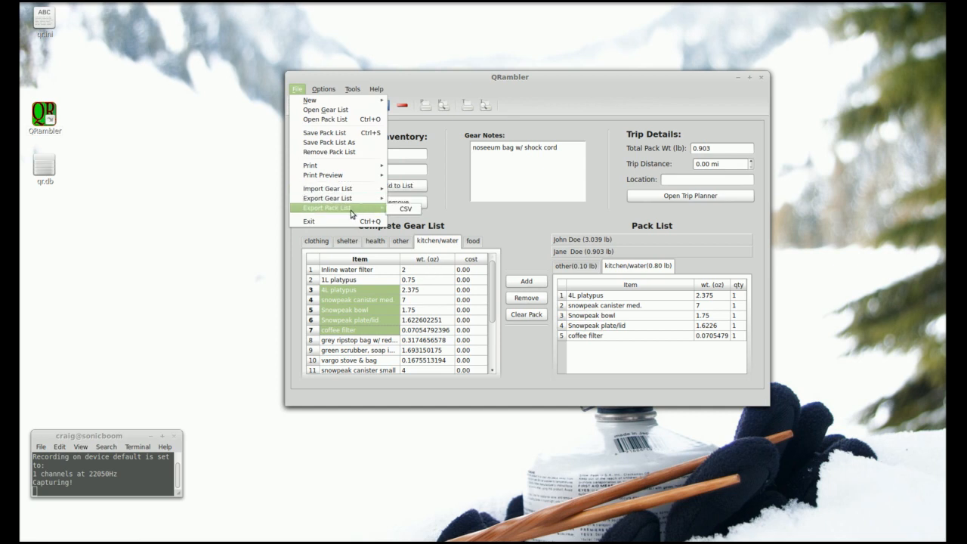
mouse_move(346, 189)
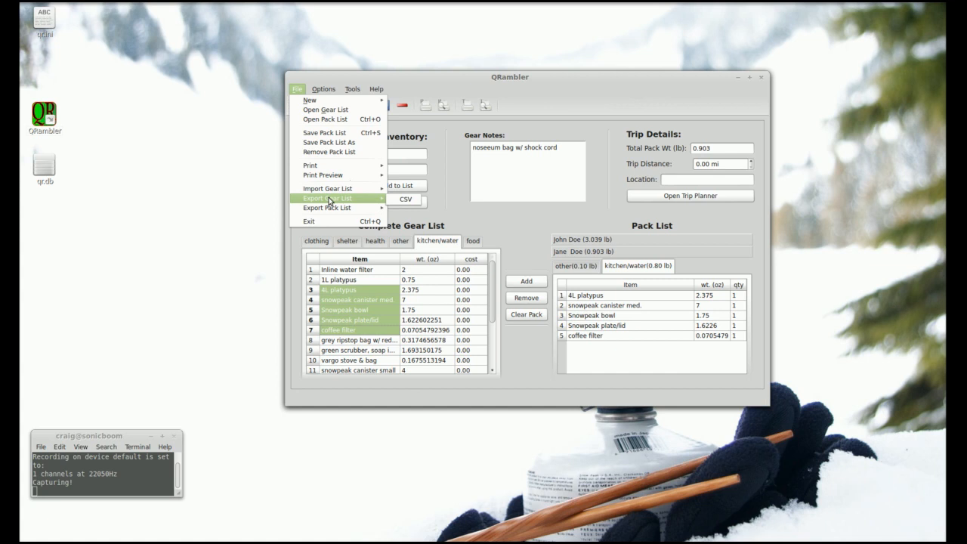
left_click(402, 200)
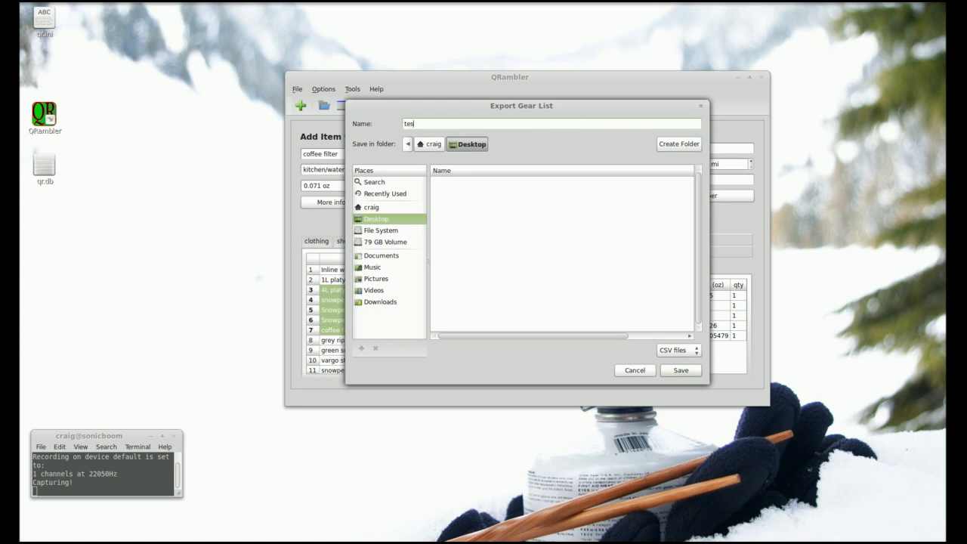
left_click(688, 370)
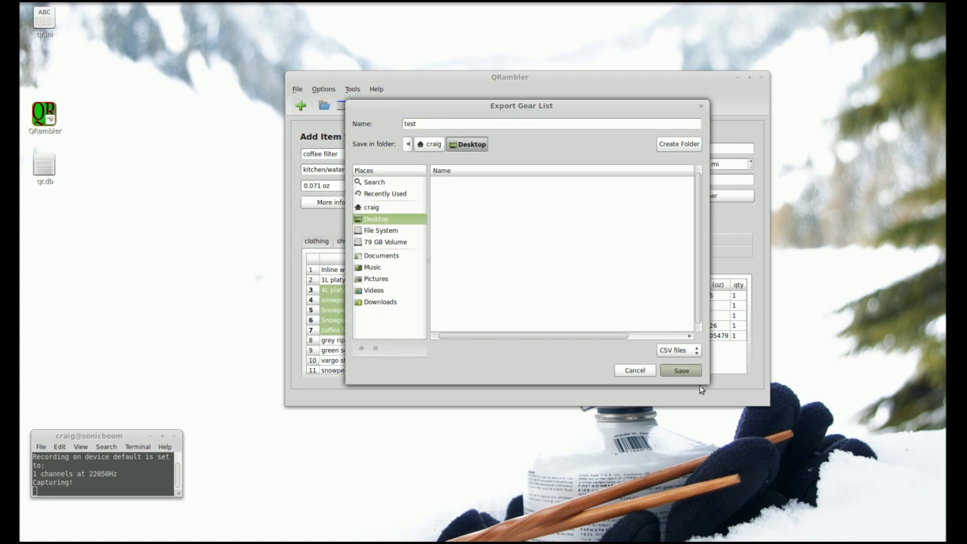
Switch to GearGrams in Firefox and import all the items from test.csv into the gear library.
key("alt+Tab")
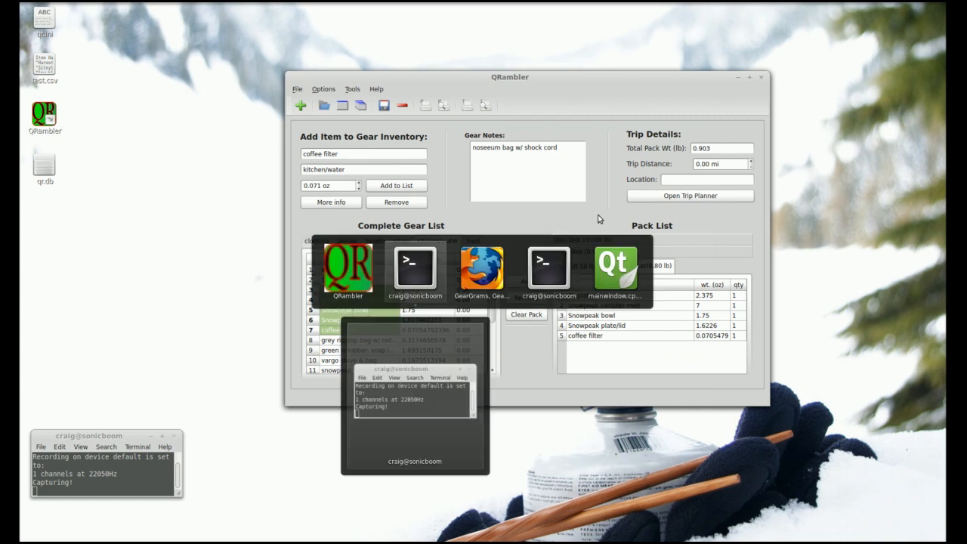
key("alt+Tab")
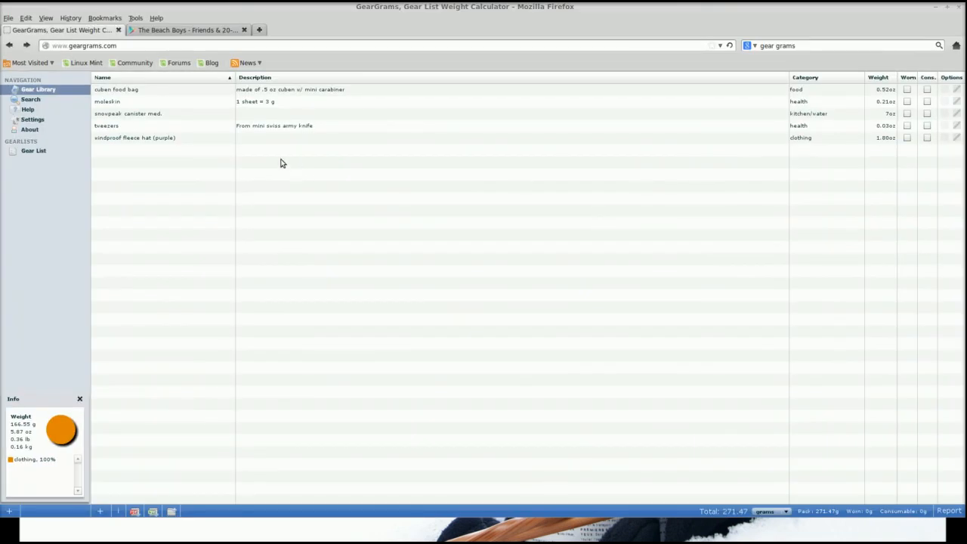
left_click(171, 513)
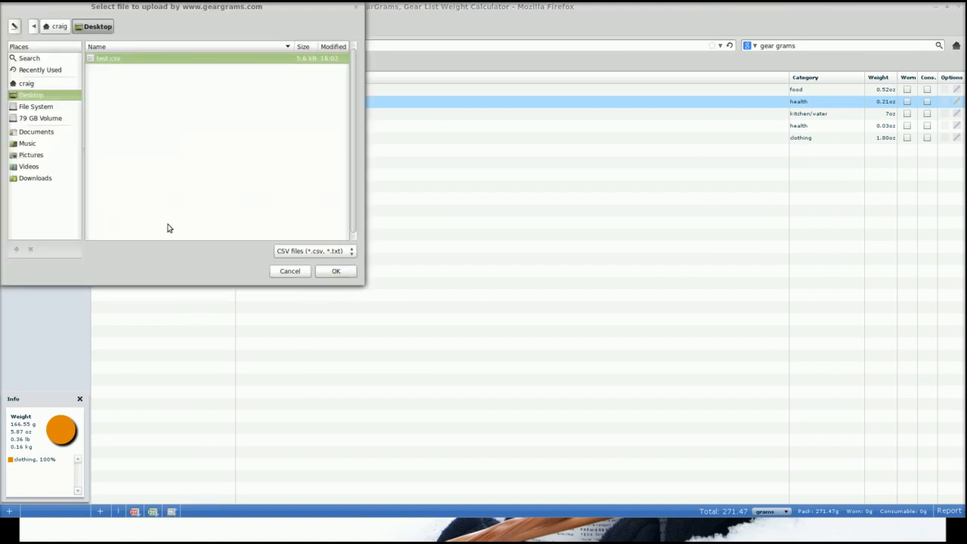
double_click(108, 60)
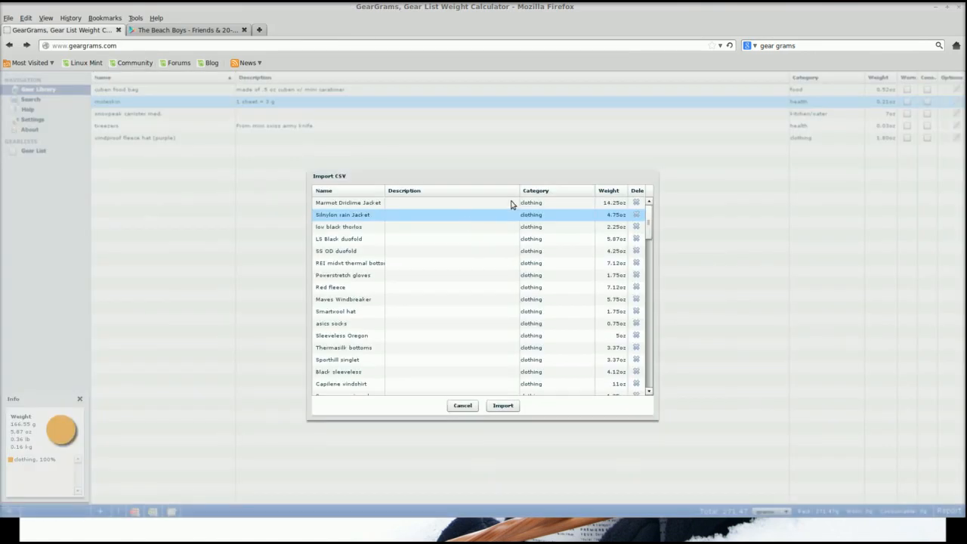
left_click_drag(649, 223, 654, 367)
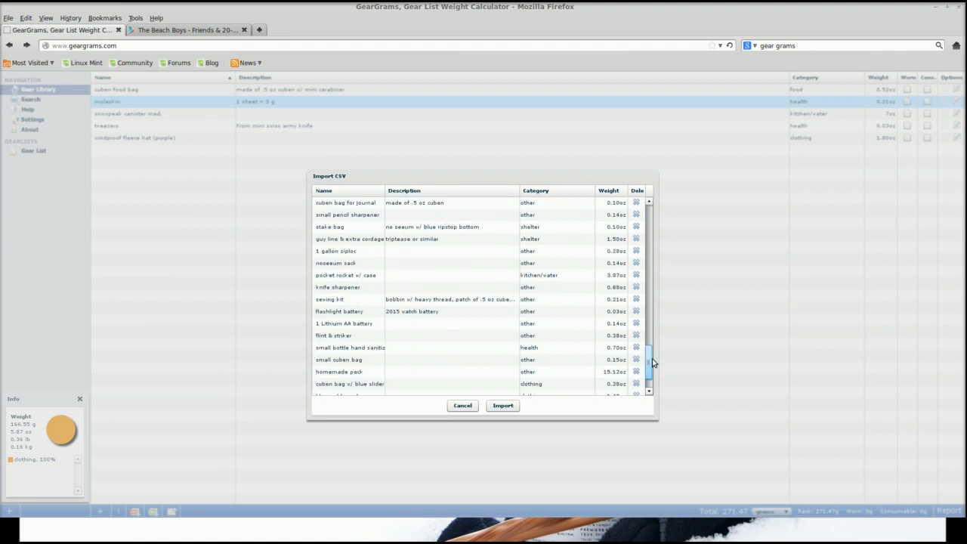
left_click(503, 405)
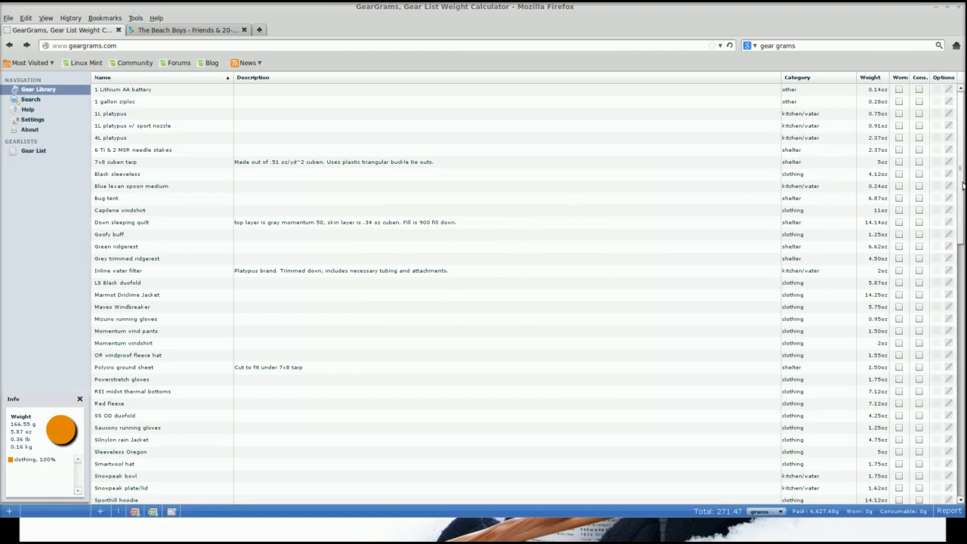
Look through the imported gear library and export it to the Desktop as GearGramsList.csv.
left_click_drag(959, 175, 961, 223)
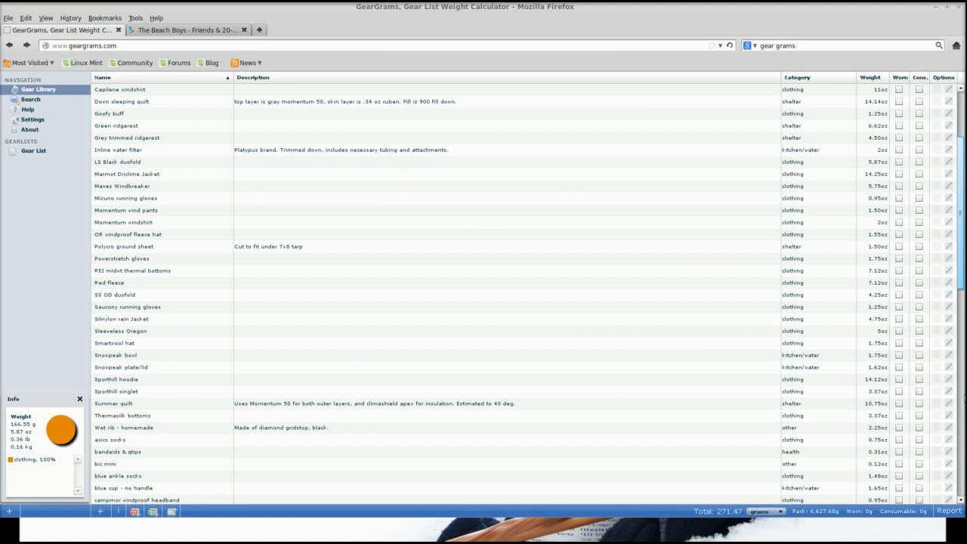
left_click_drag(964, 409, 964, 411)
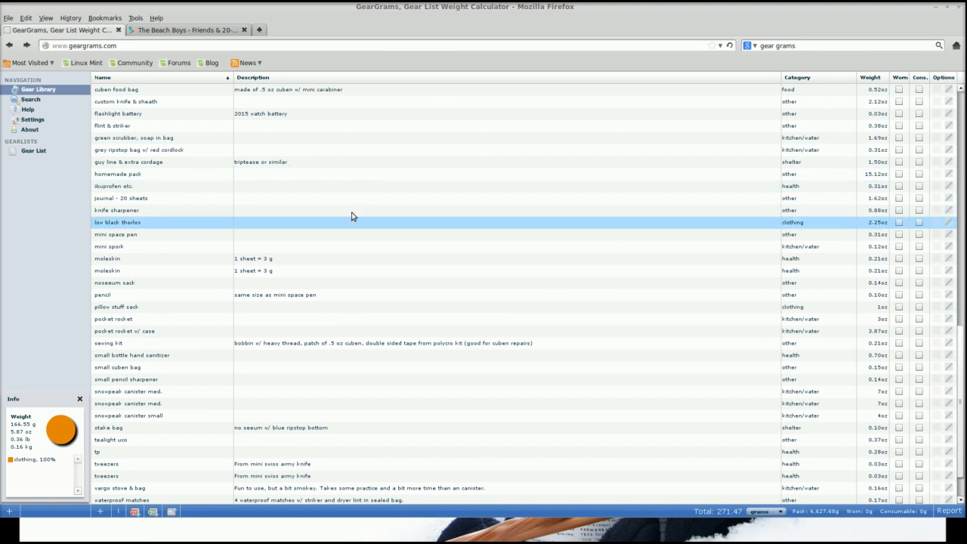
left_click(153, 512)
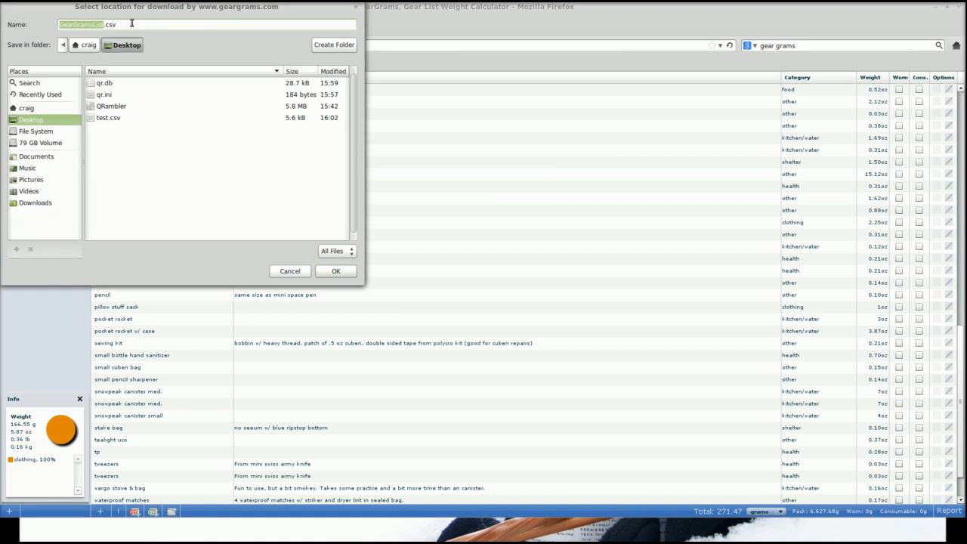
left_click(337, 271)
left_click(440, 229)
Switch back to QRambler and start a new, empty pack list.
key("alt+Tab")
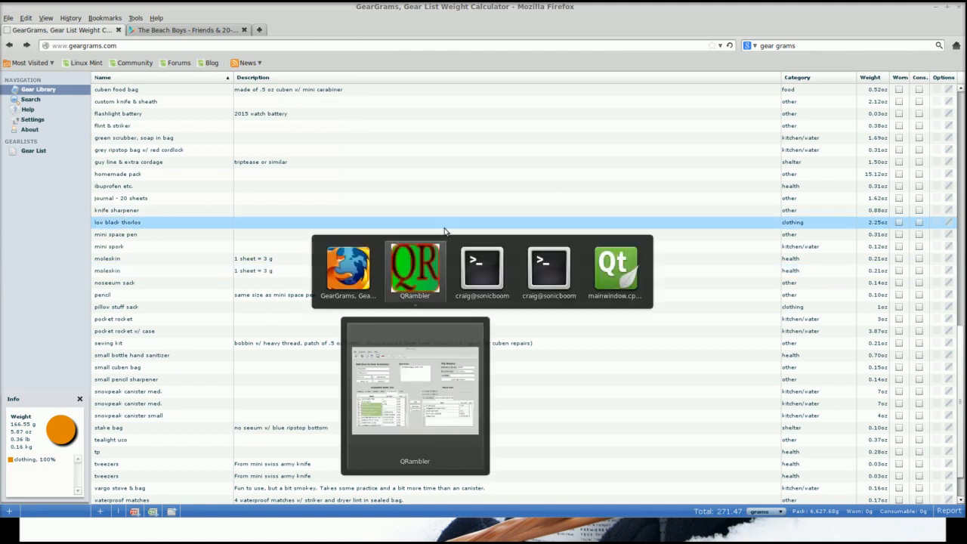
left_click(431, 279)
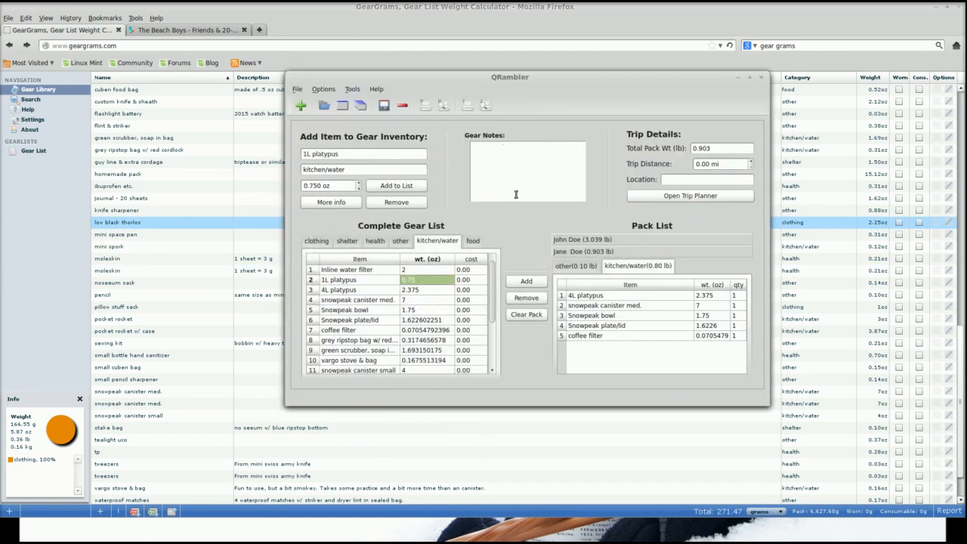
left_click(343, 110)
left_click(501, 293)
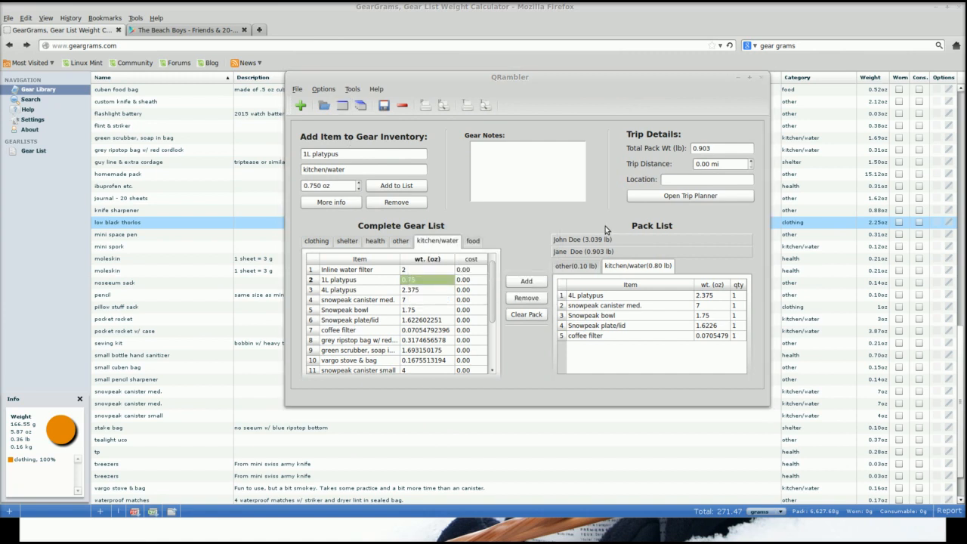
left_click(304, 105)
Import GearGramsList.csv from the Desktop as the gear list.
left_click(296, 88)
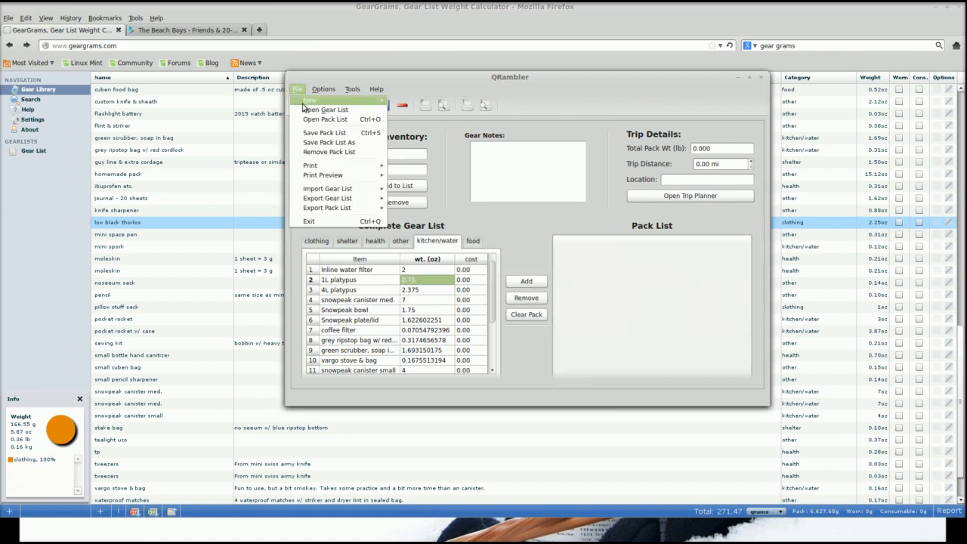
mouse_move(329, 190)
left_click(403, 189)
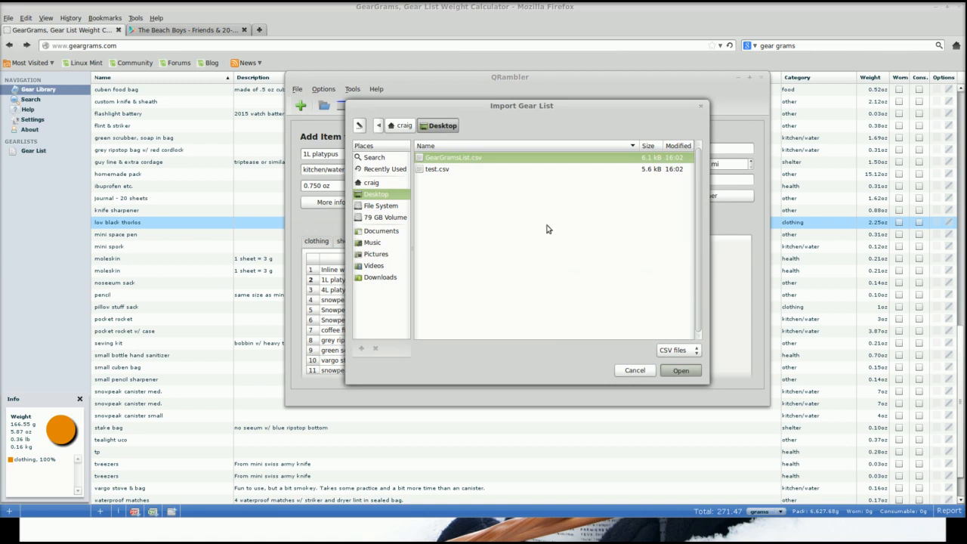
key("Return")
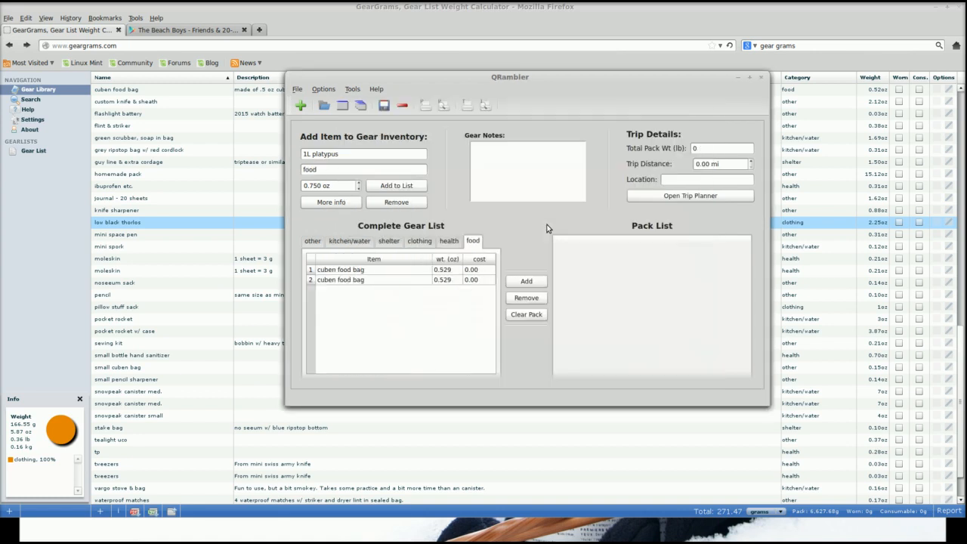
Examine the imported items in the gear list's other, kitchen/water, shelter, clothing, health and food categories.
left_click(307, 243)
left_click(346, 243)
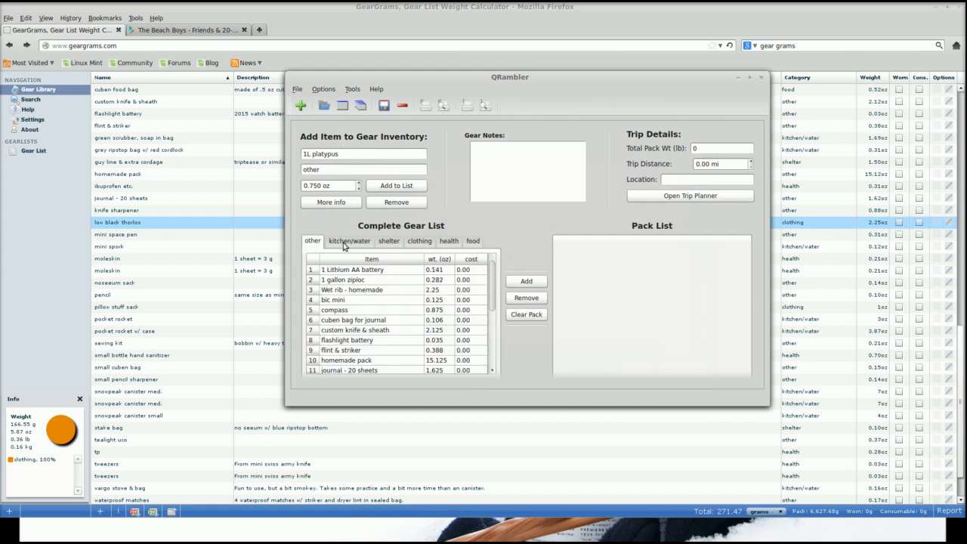
left_click(389, 243)
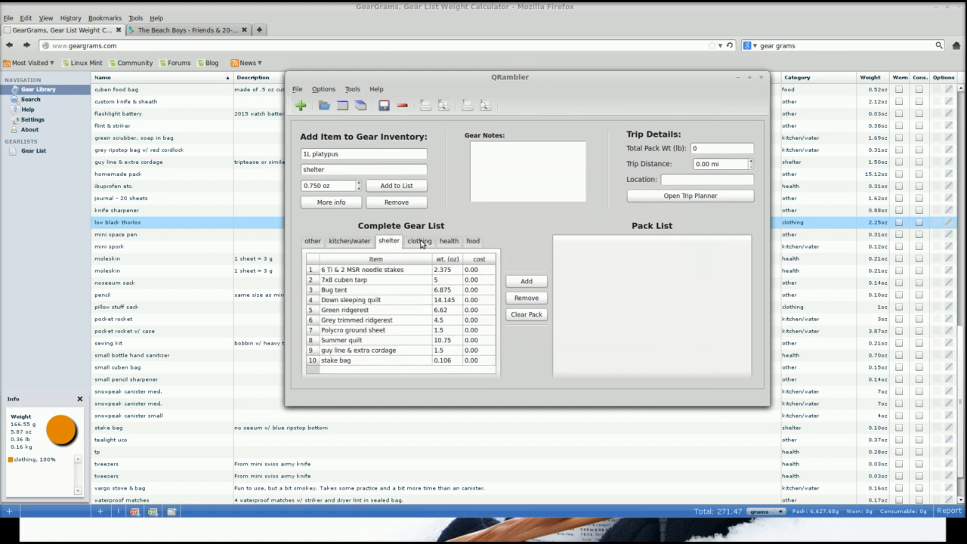
left_click(421, 243)
left_click(454, 244)
left_click(473, 241)
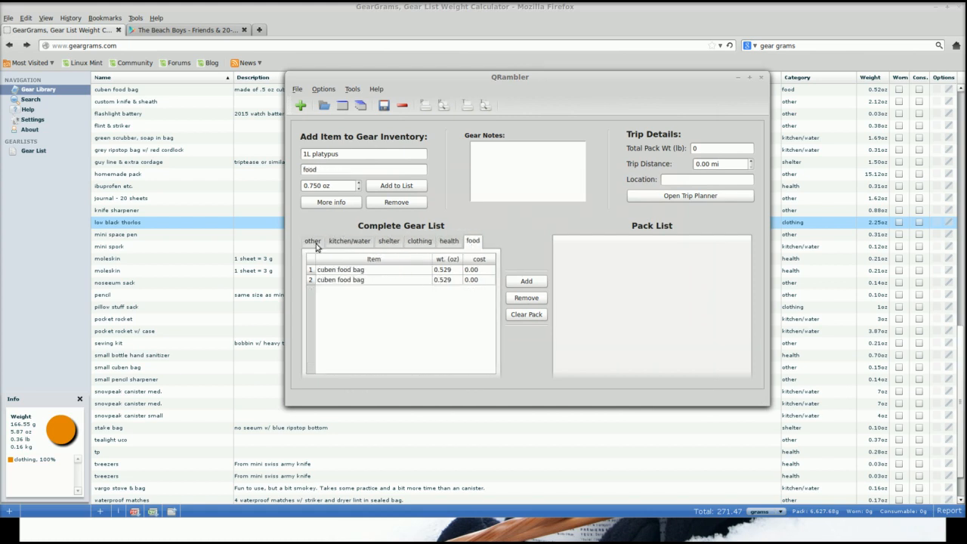
left_click(316, 243)
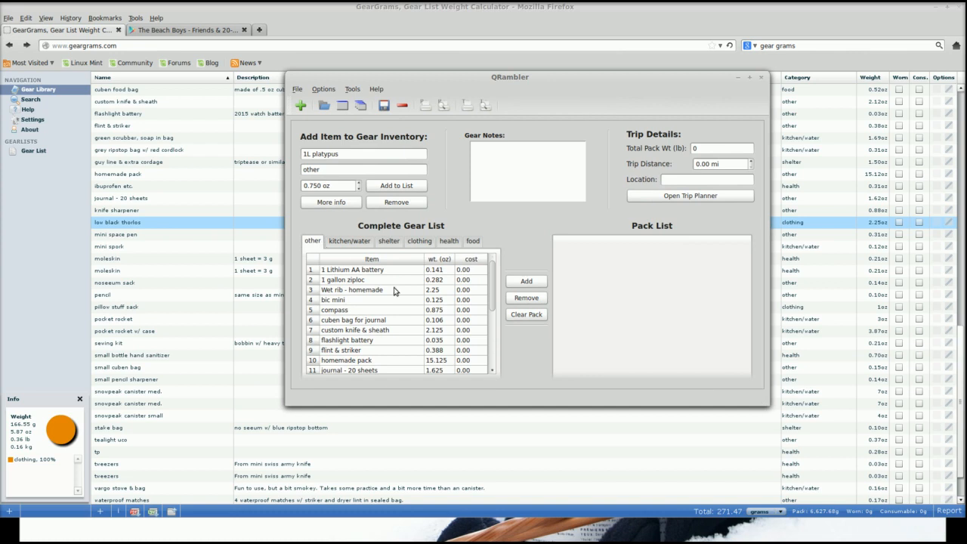
Review the weights and costs of the imported items in the gear list's other and kitchen/water categories.
scroll(394, 291, "down", 3)
scroll(394, 291, "up", 3)
left_click_drag(545, 75, 546, 78)
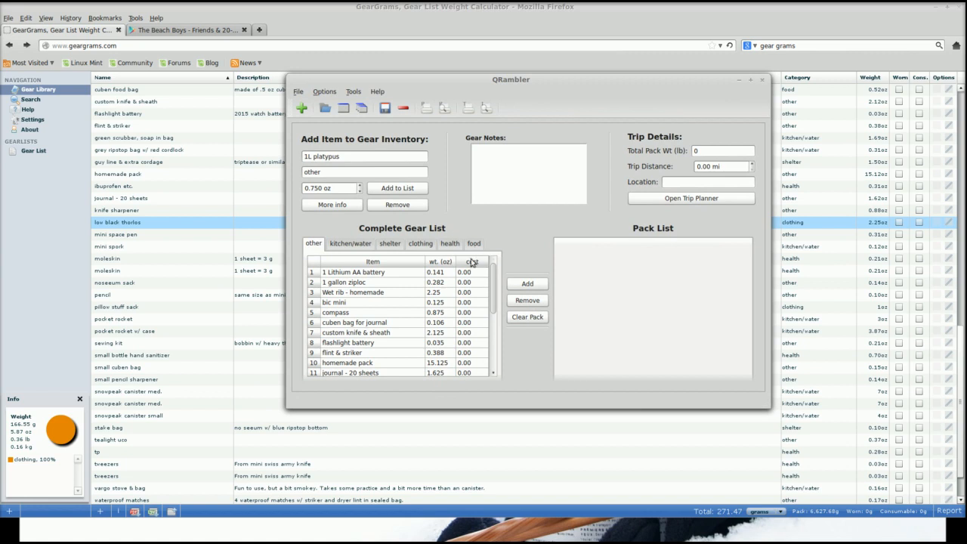
scroll(431, 287, "down", 3)
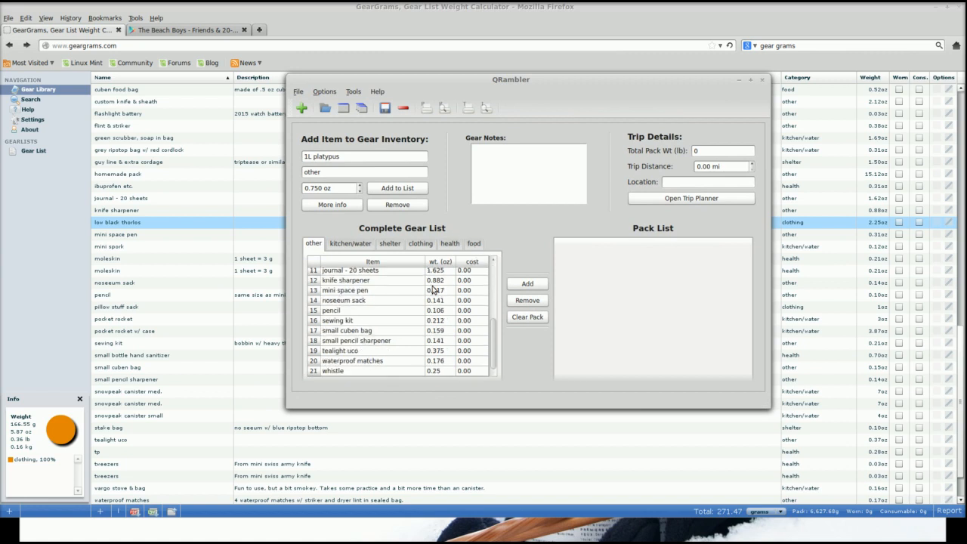
scroll(433, 290, "up", 3)
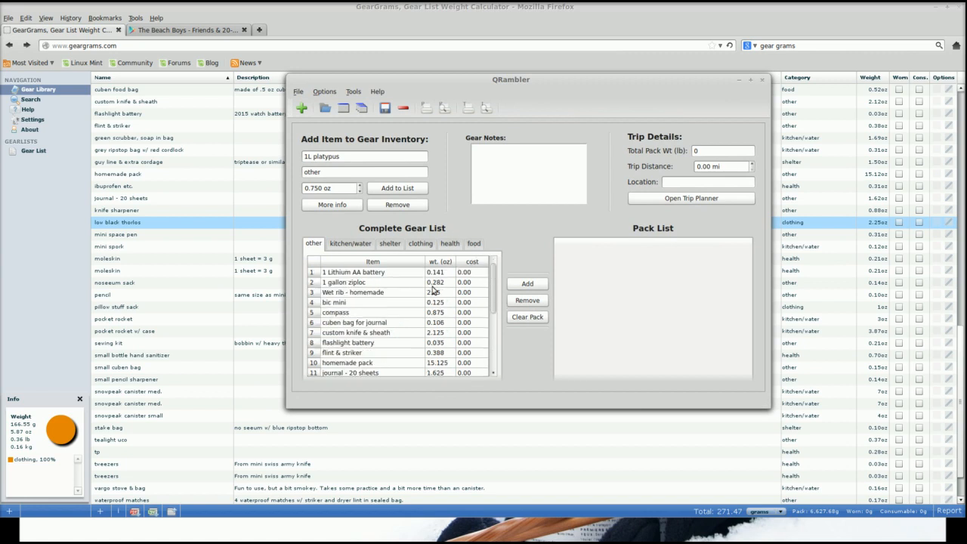
left_click(344, 245)
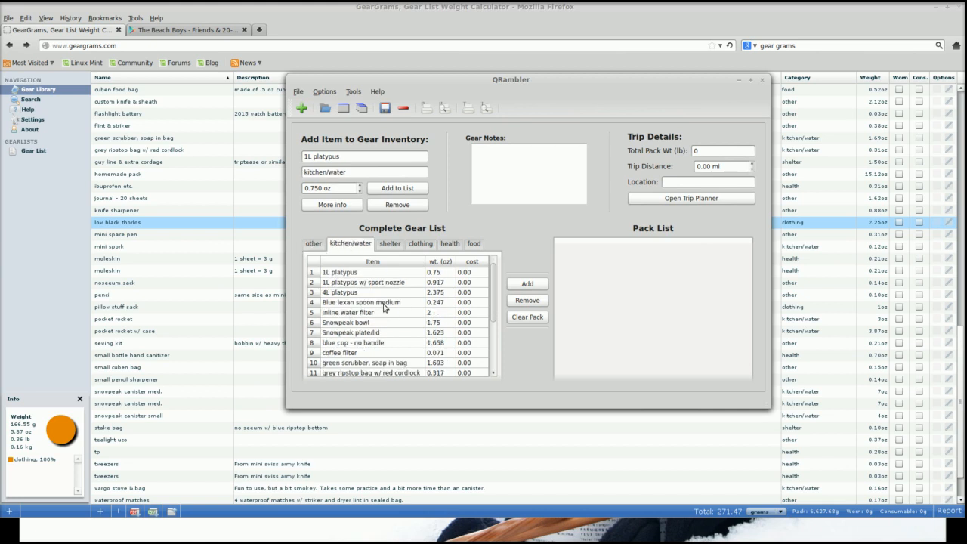
left_click(298, 93)
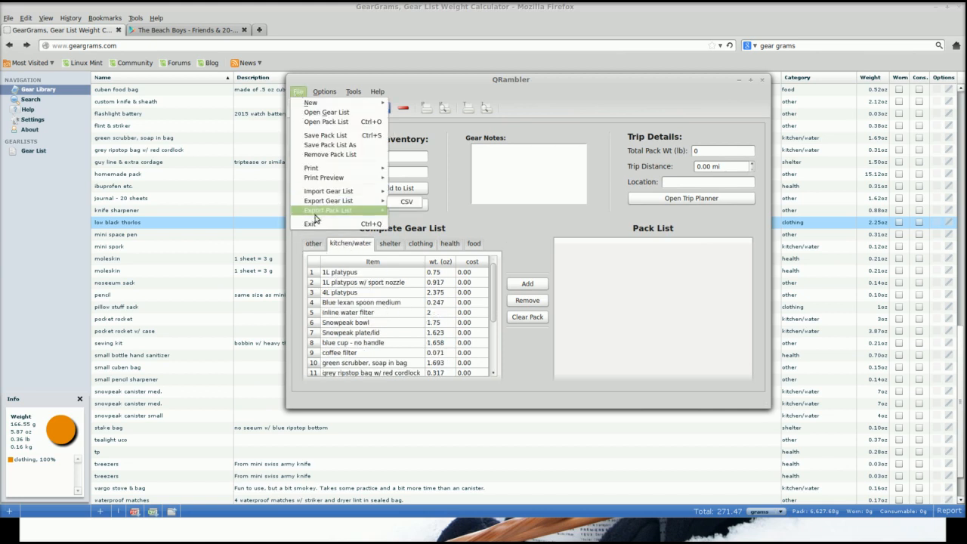
mouse_move(326, 215)
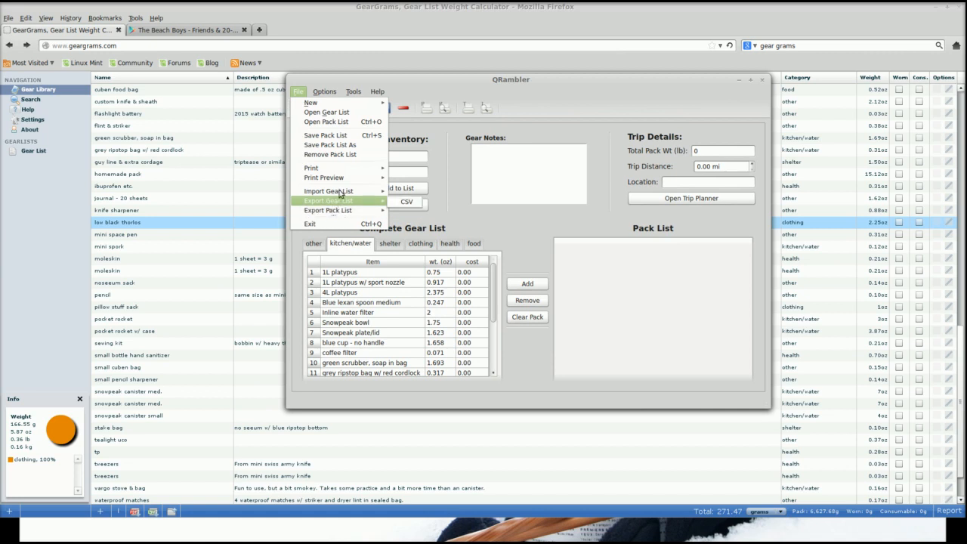
mouse_move(341, 191)
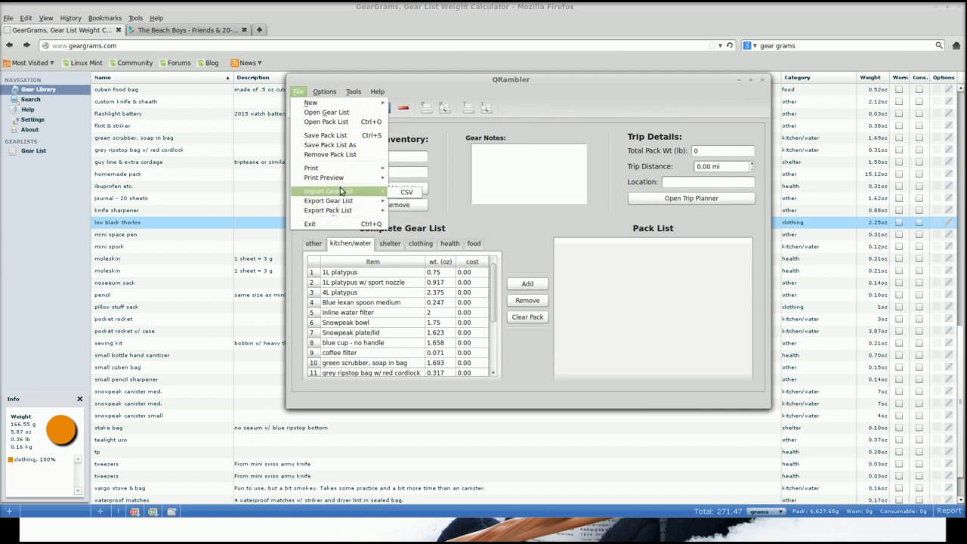
left_click(407, 78)
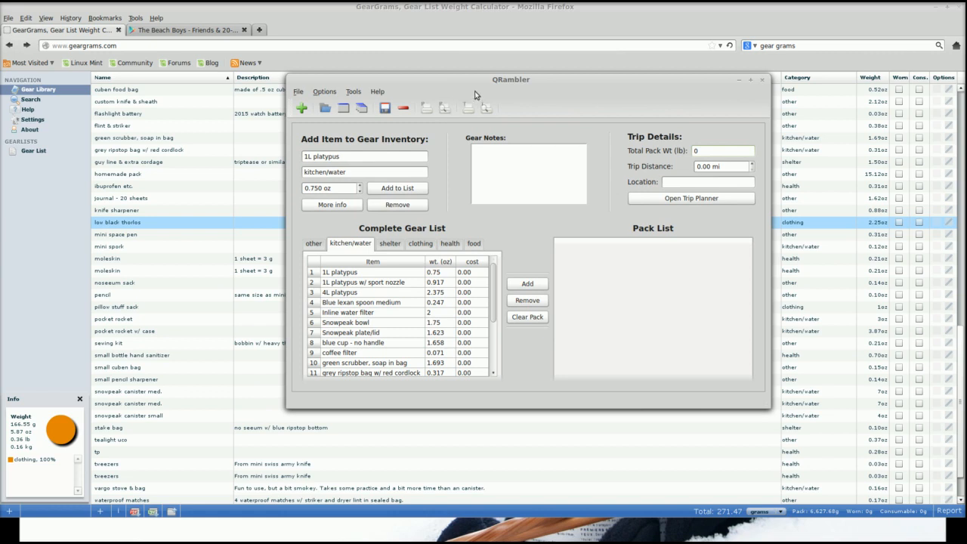
left_click_drag(477, 80, 476, 94)
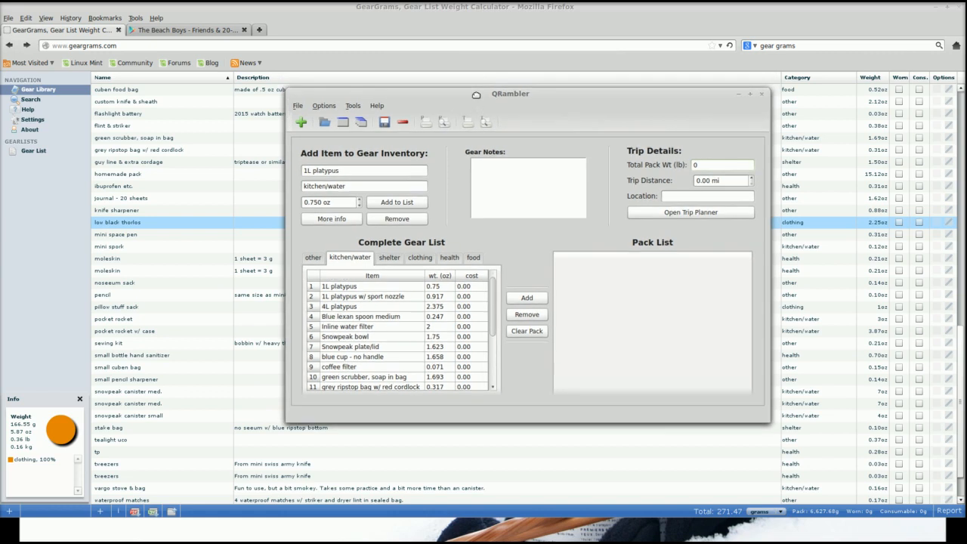